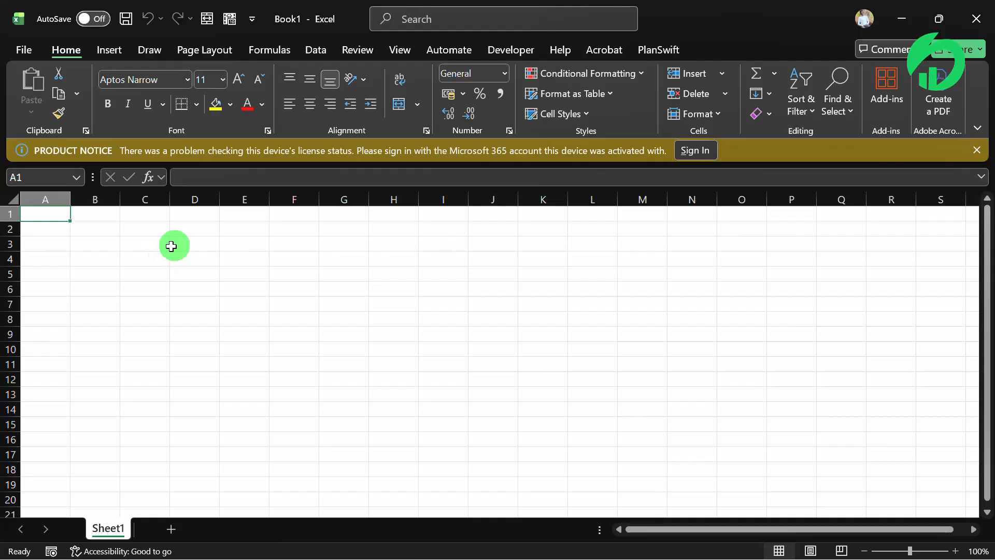
click(938, 19)
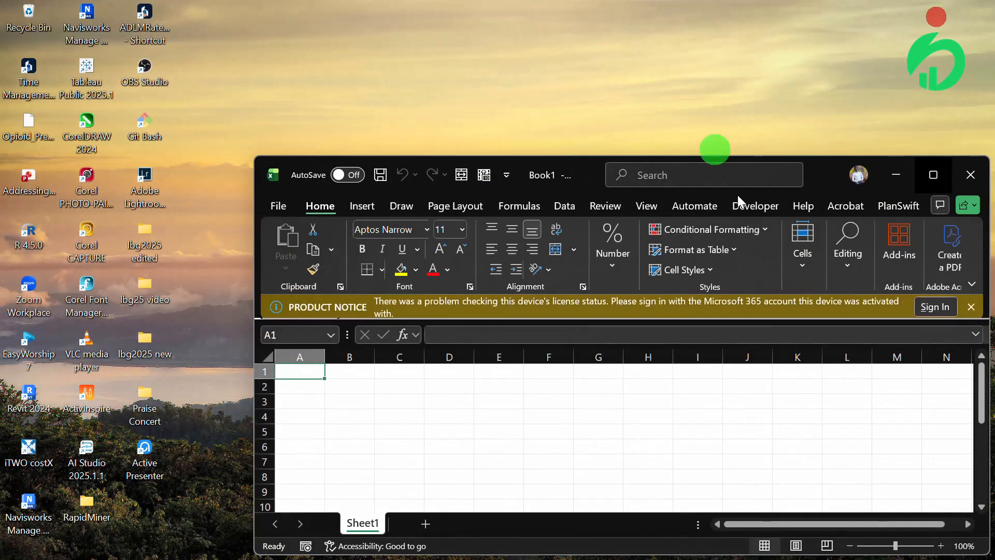
drag(829, 174, 729, 116)
click(807, 117)
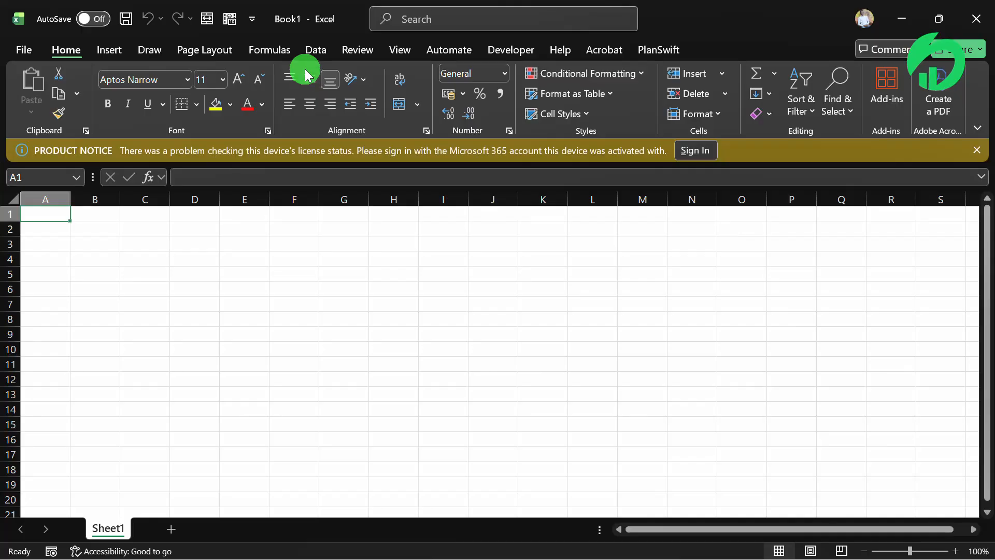
click(187, 269)
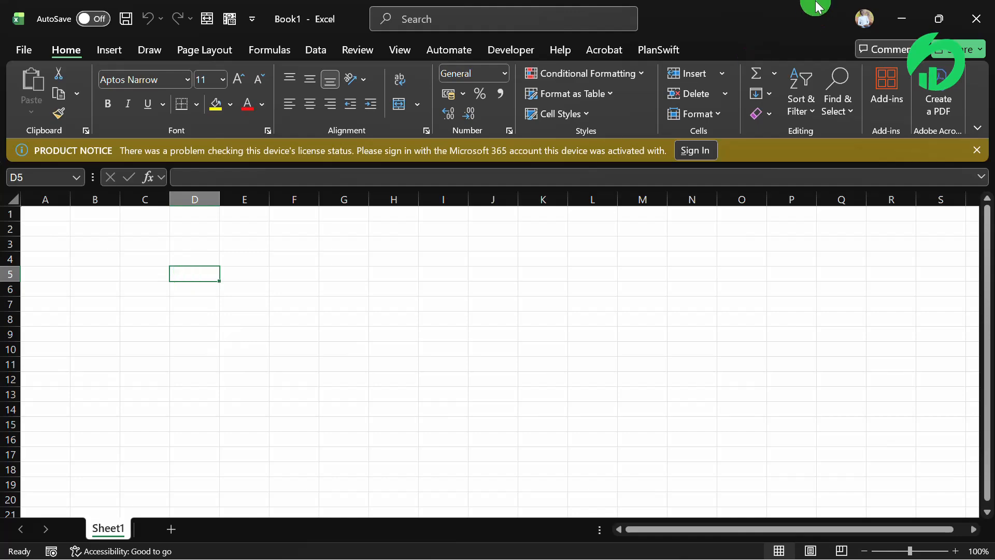
click(241, 356)
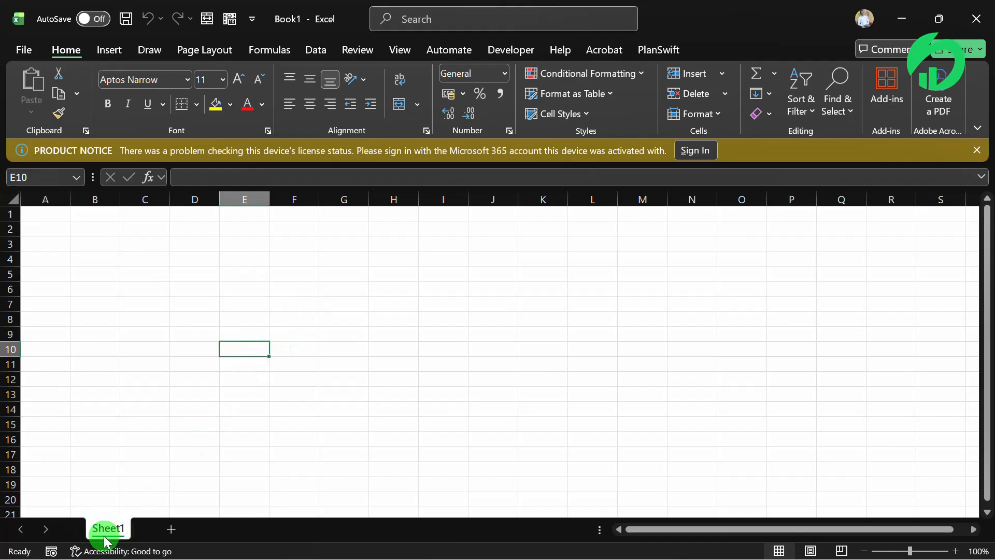
- Add five blank worksheets after Sheet1 in the workbook
click(169, 529)
click(220, 534)
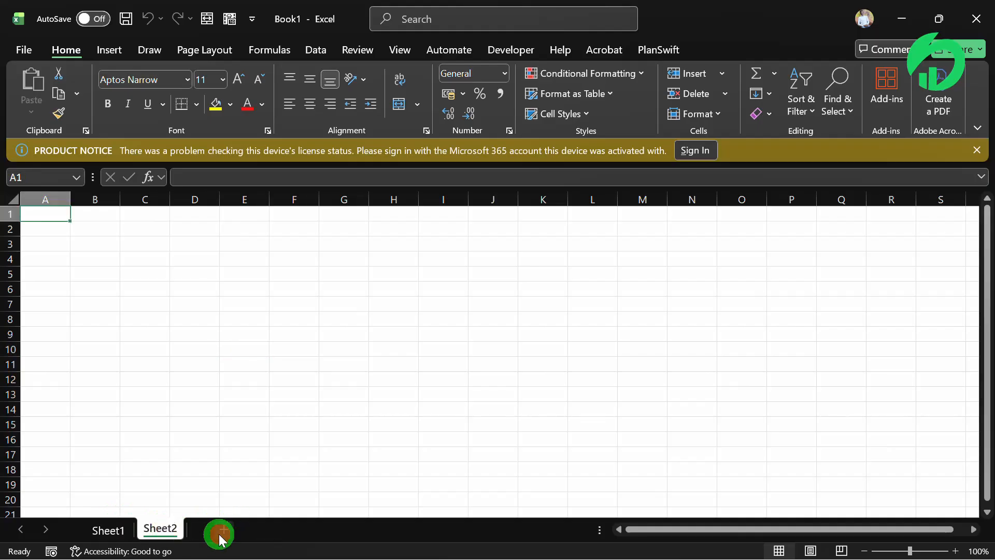
click(272, 528)
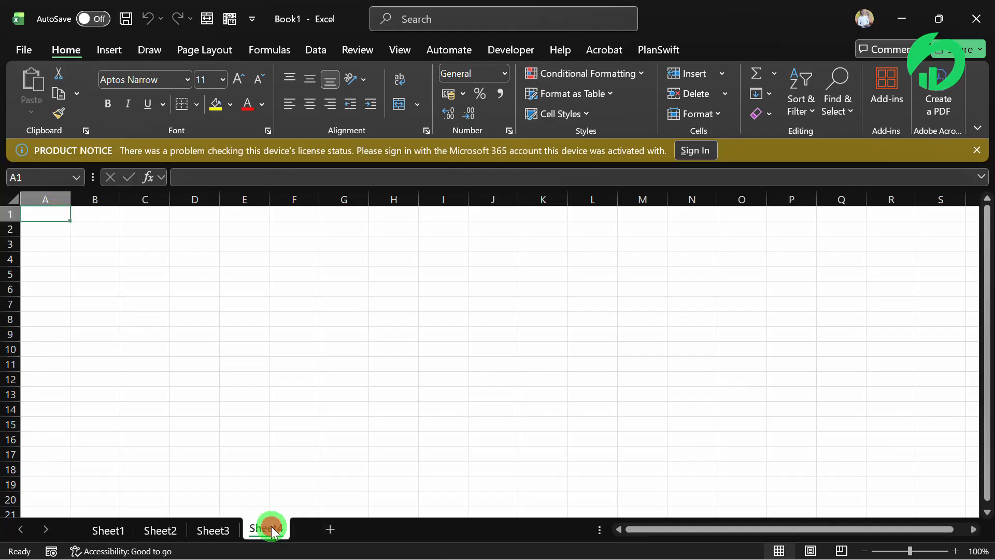
click(327, 529)
click(380, 531)
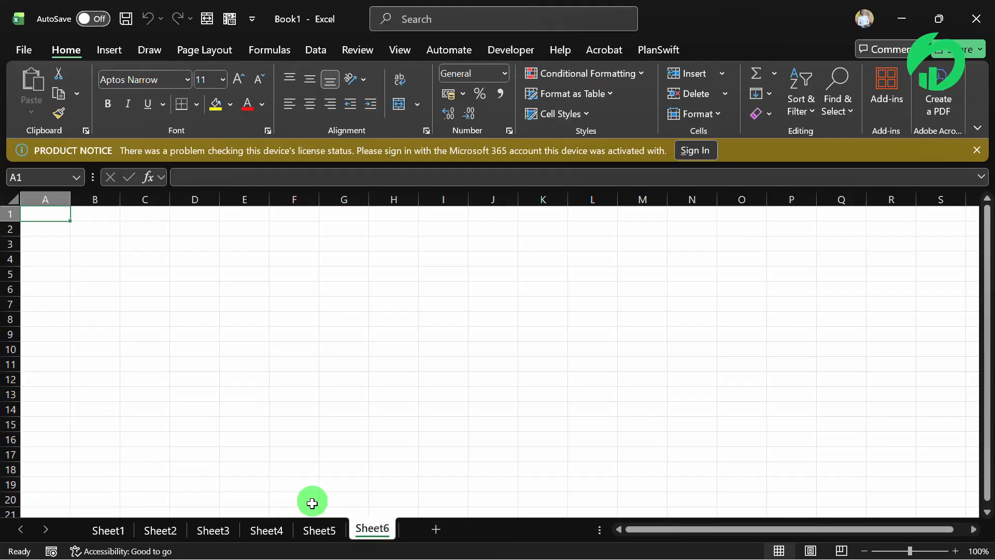
- Enter "WorkBook" in cell C3 and "workSheet" in C4 of Sheet6, and autofit column C to its contents
click(127, 239)
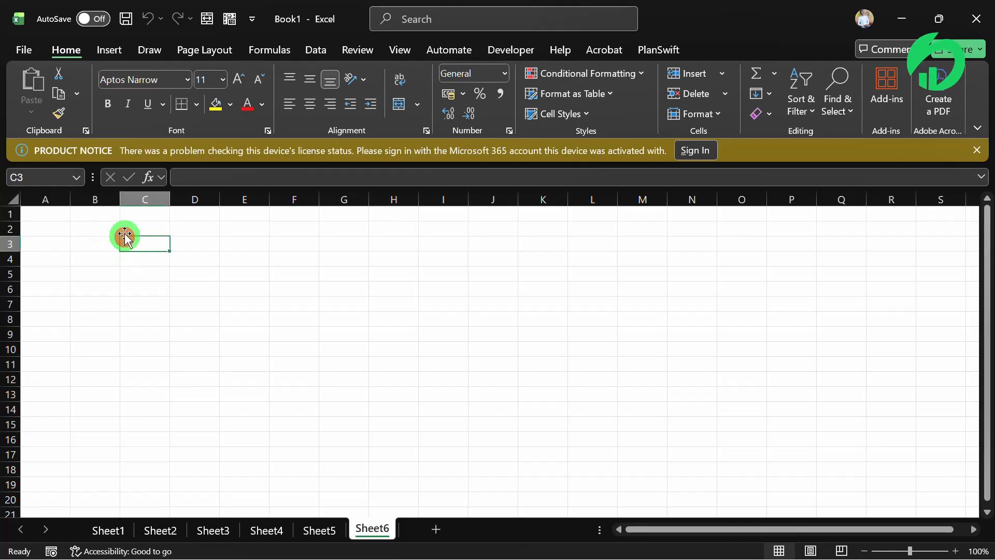
text(Wo)
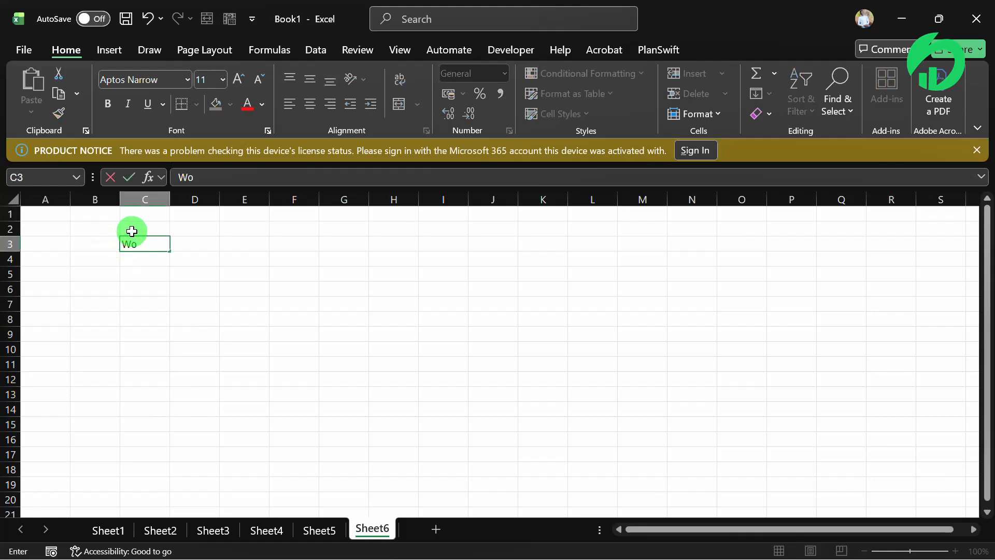
text(rkBook)
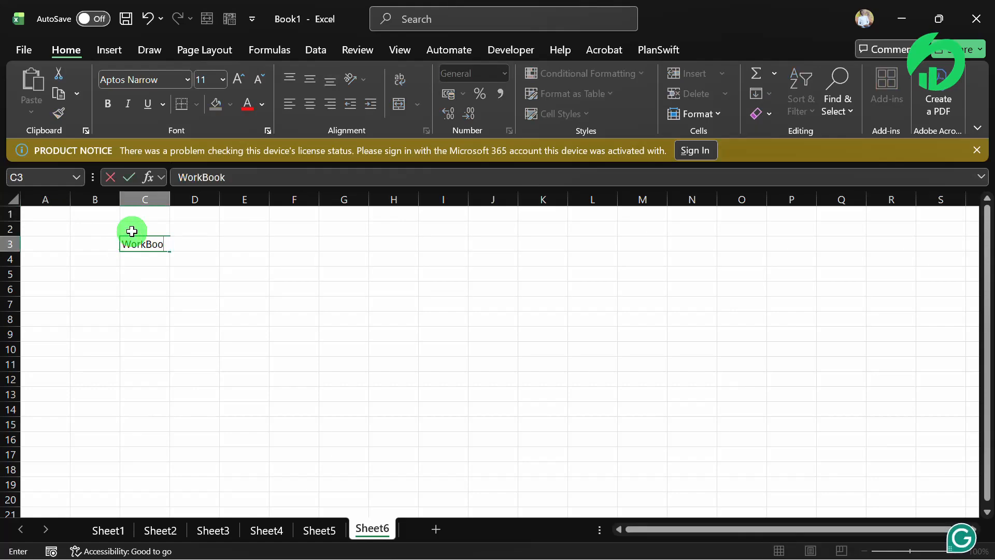
key(Return)
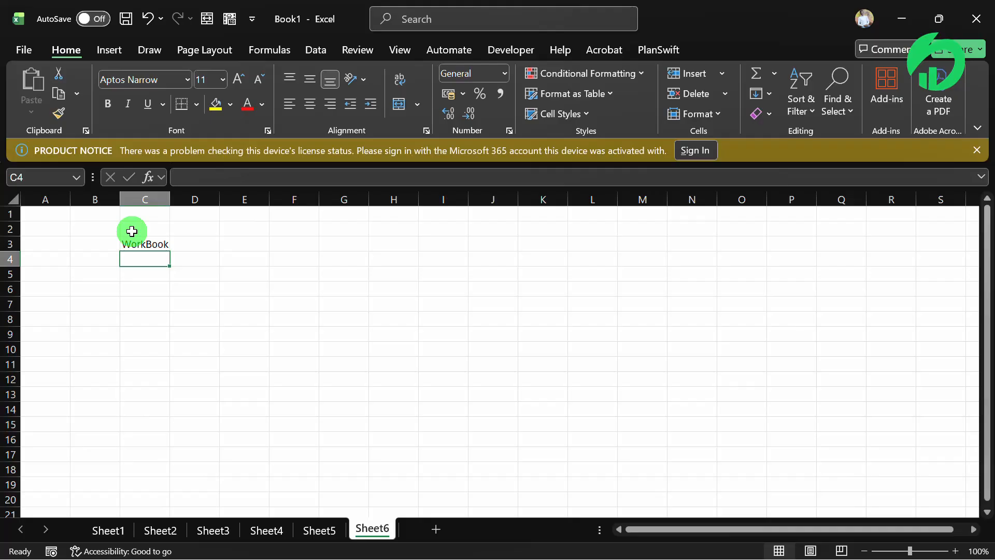
text(worksh)
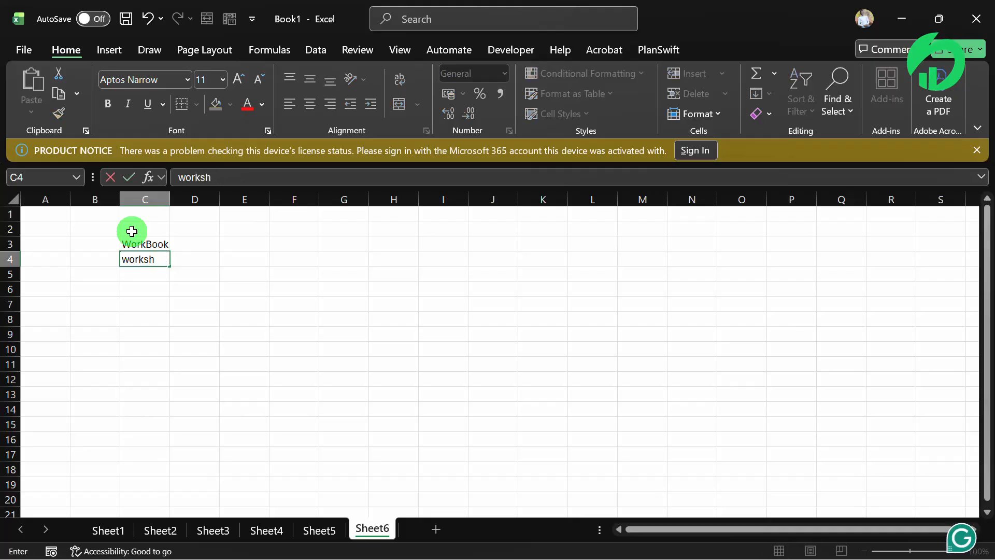
key(BackSpace)
key(BackSpace)
text(Shee)
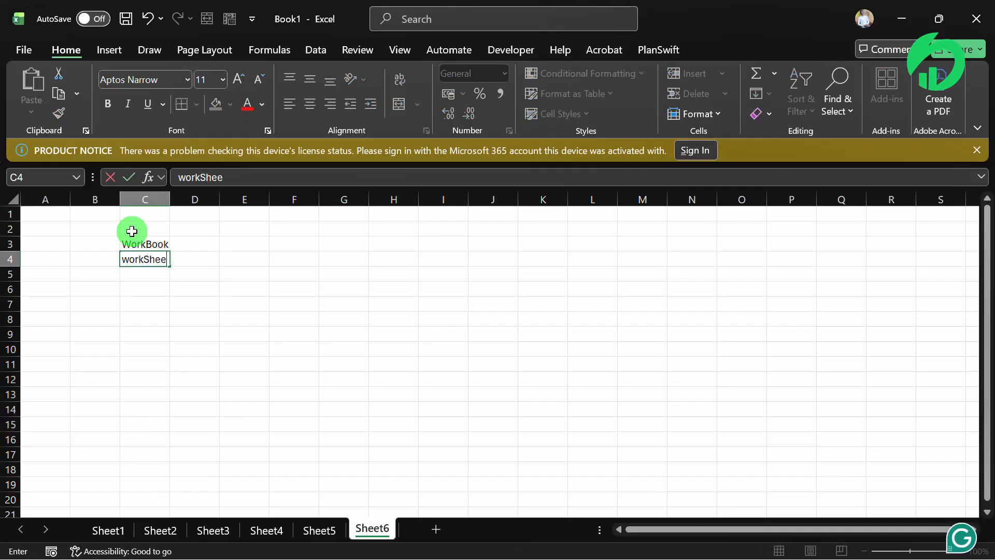
text(t)
key(Return)
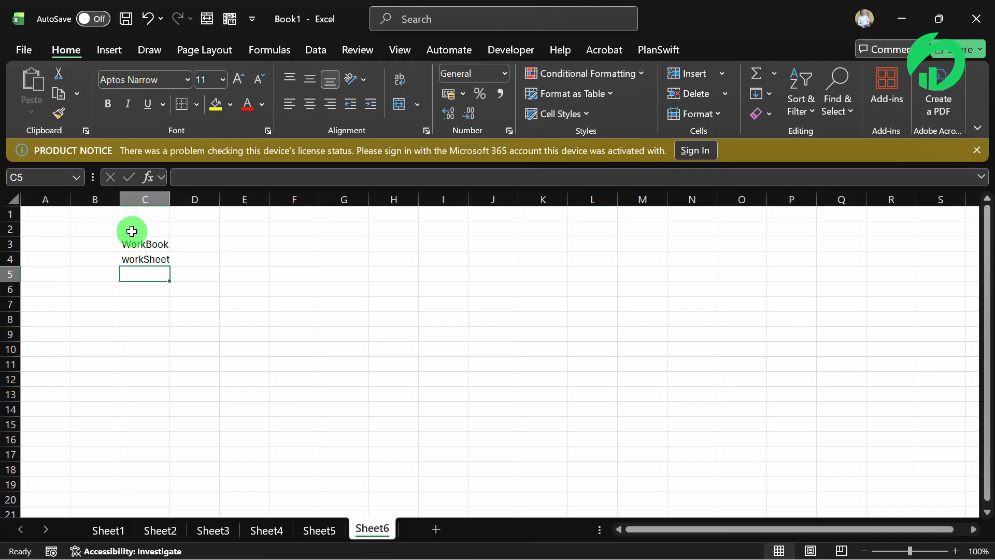
click(158, 347)
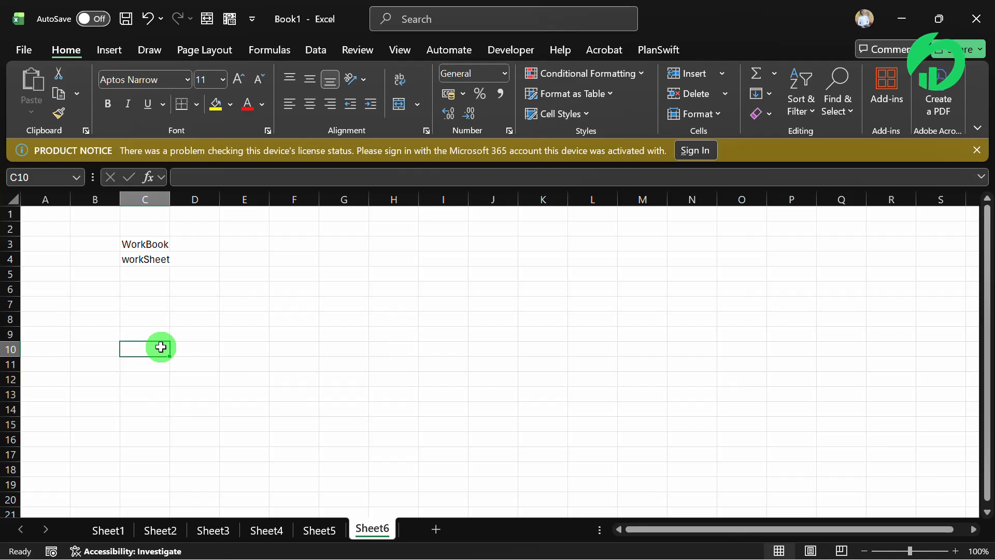
double_click(172, 200)
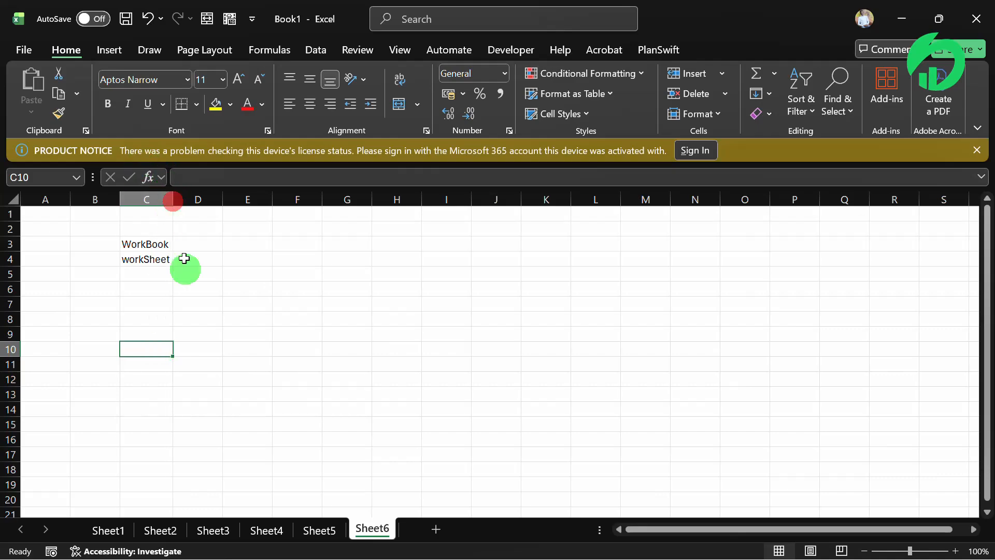
- Rename the Sheet1 worksheet as "WorkSheet1"
click(111, 532)
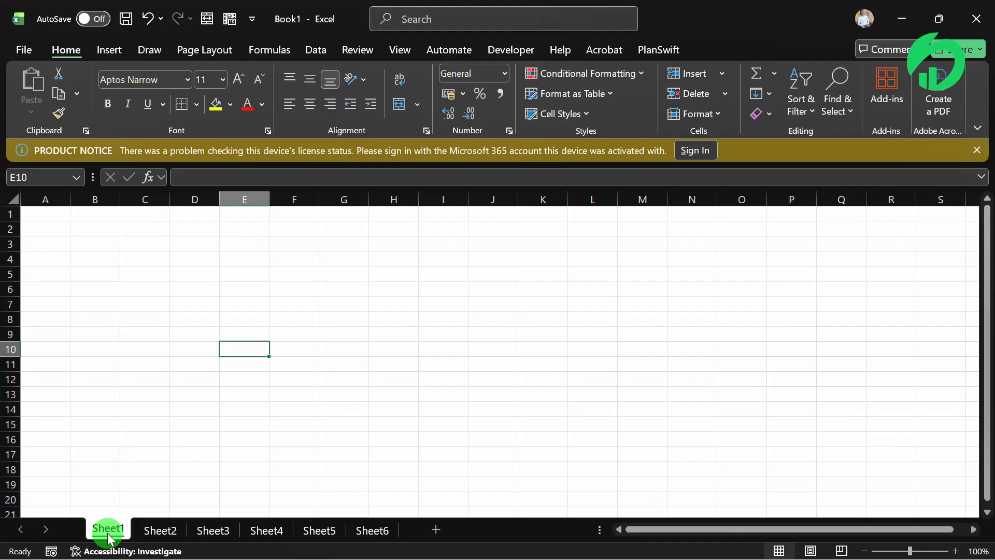
double_click(108, 531)
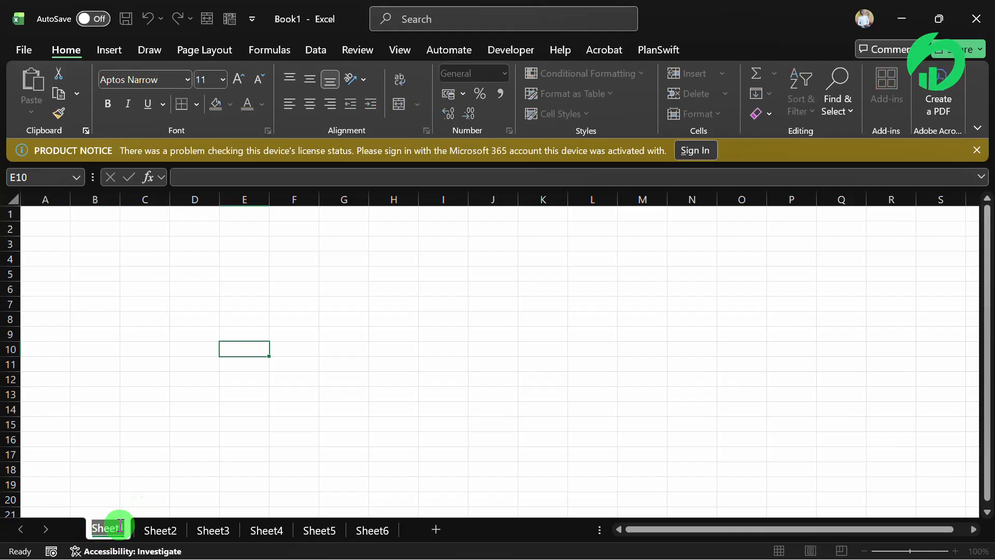
text(W)
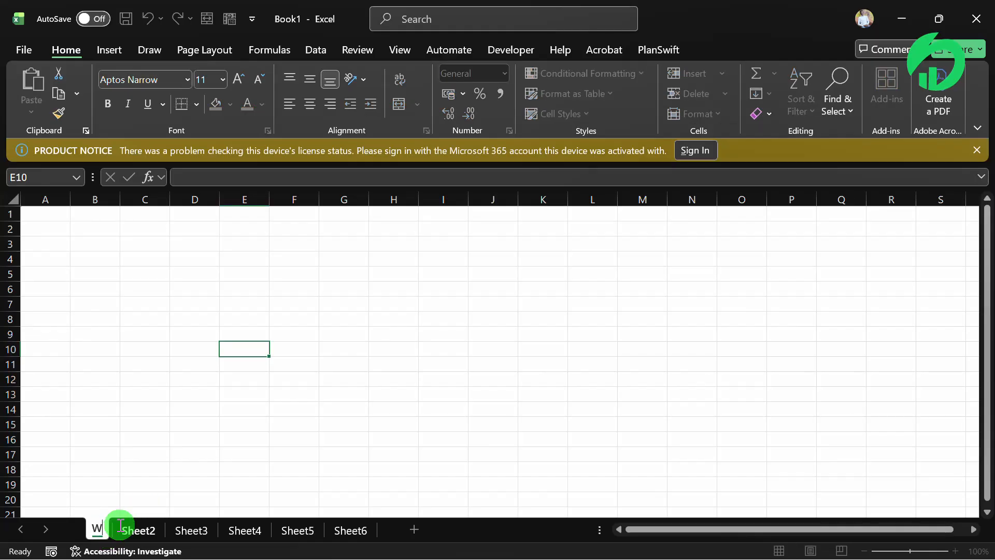
text(ork)
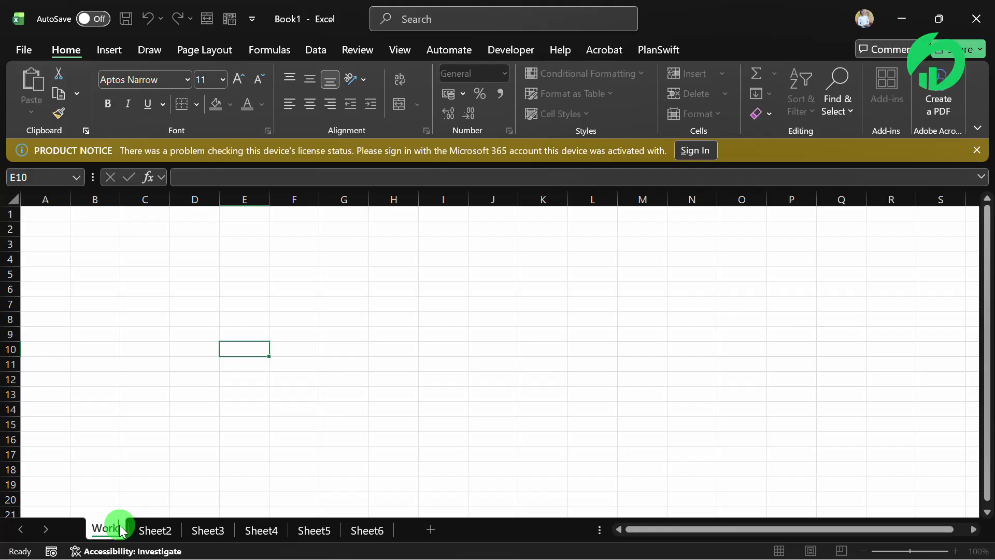
text(sheet)
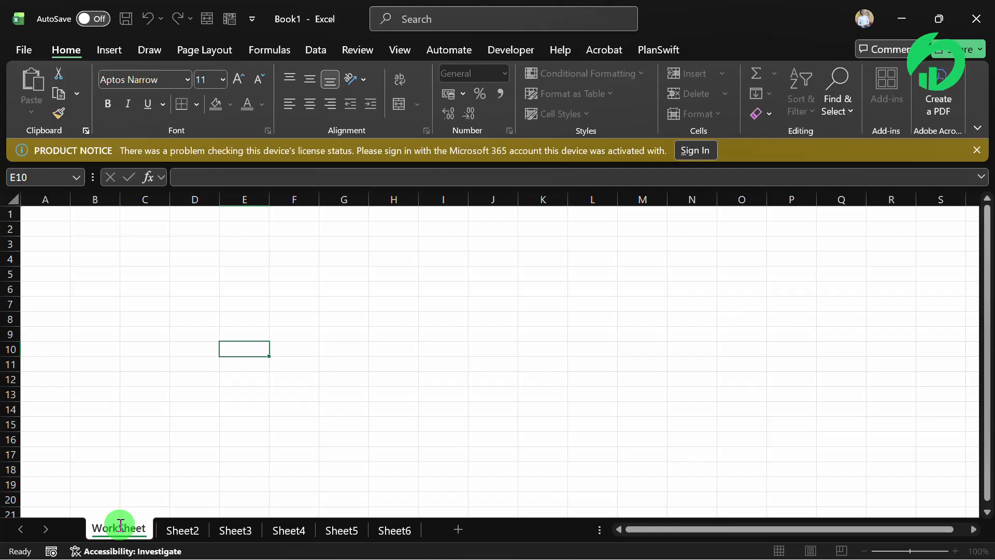
text(1)
key(Return)
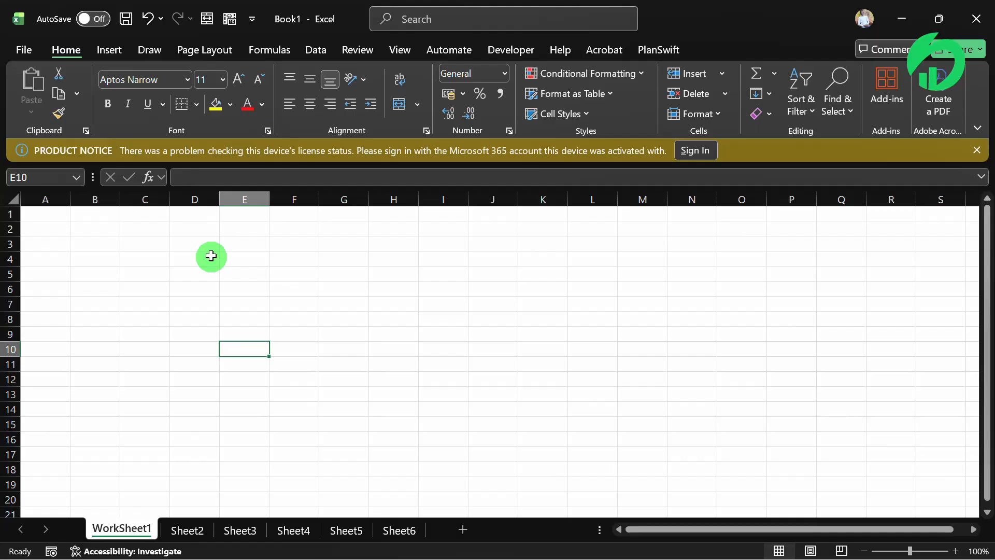
- Rename the first worksheet as "Introduction"
double_click(129, 527)
text(Intro)
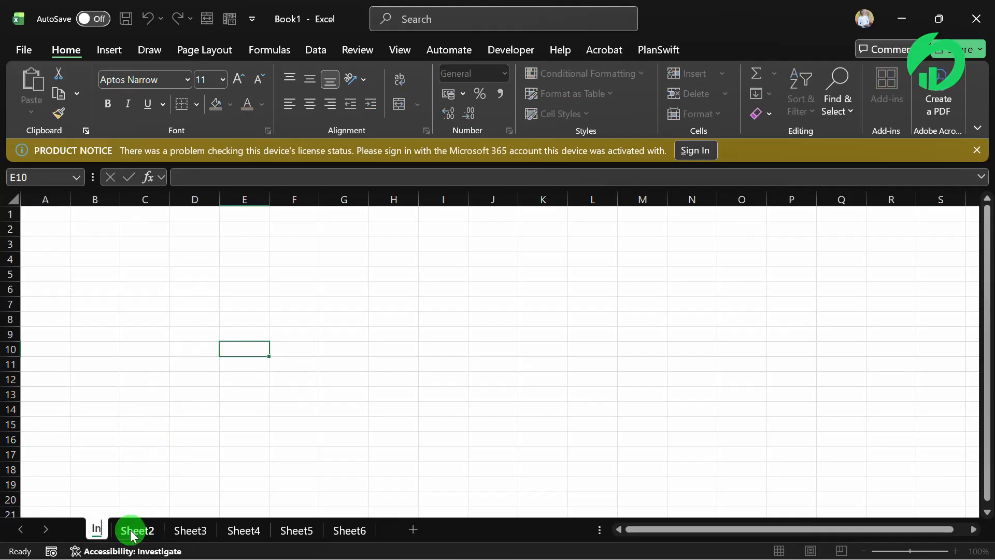
key(Return)
text(duction)
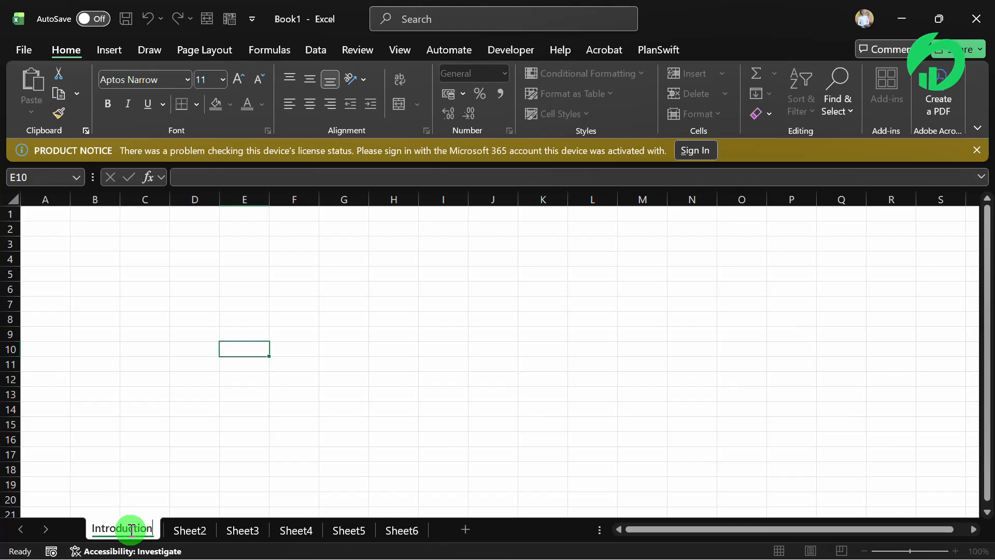
key(Return)
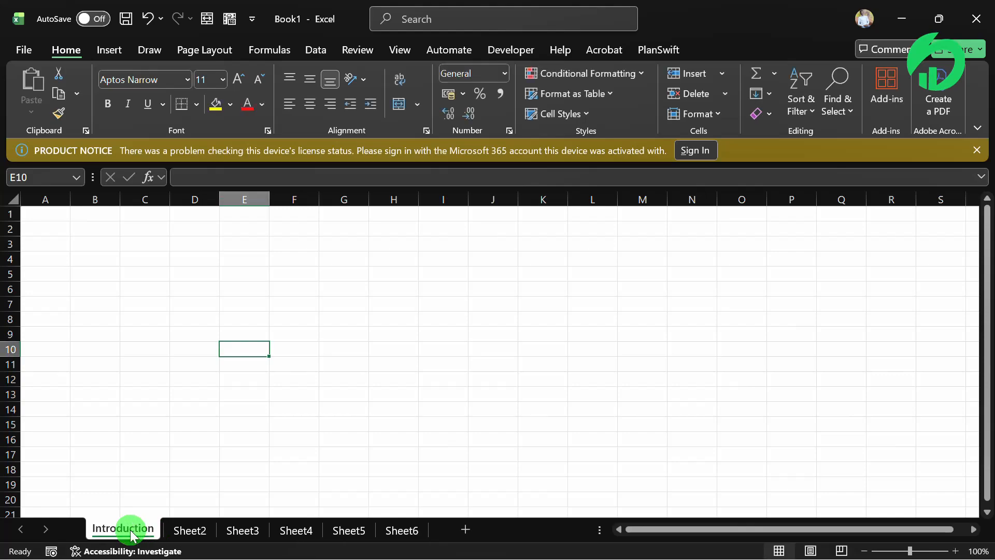
- Rename Sheet2 as "Inventory" and Sheet3 as "Sales"
double_click(191, 529)
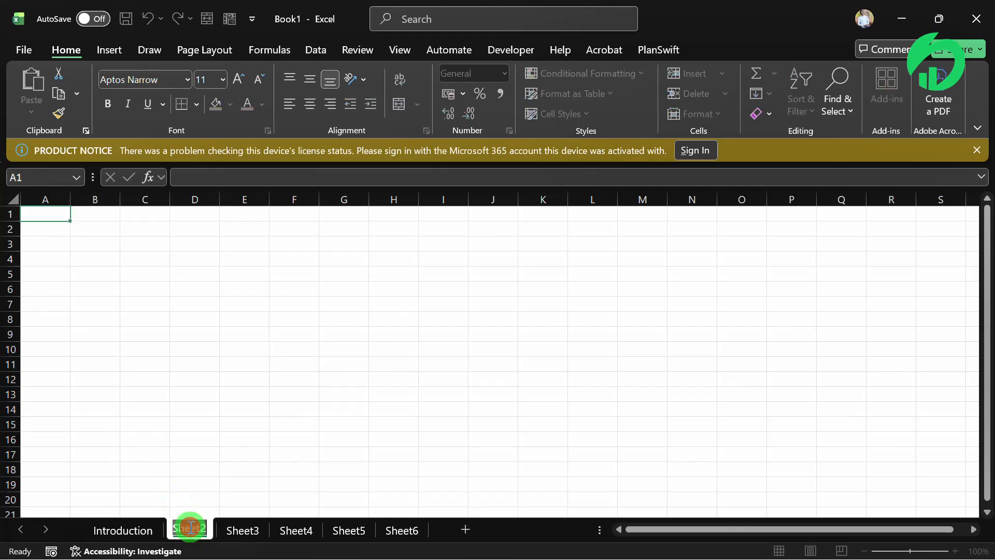
text(Inventory)
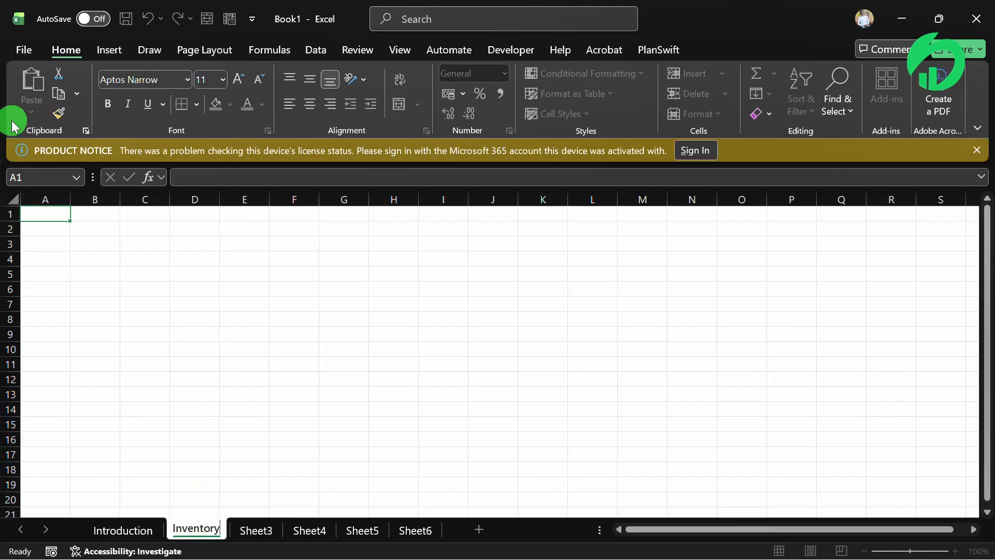
double_click(255, 529)
text(Sales)
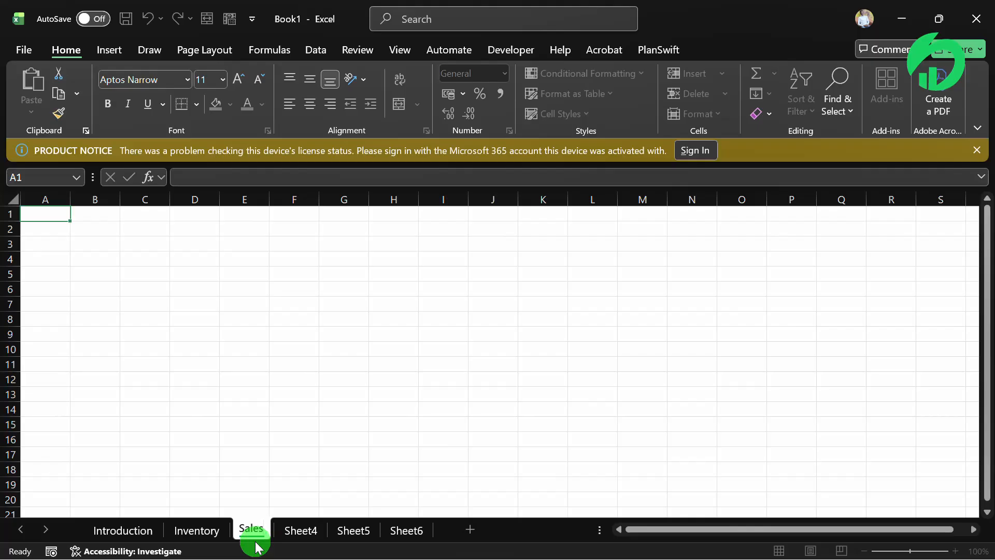
click(292, 488)
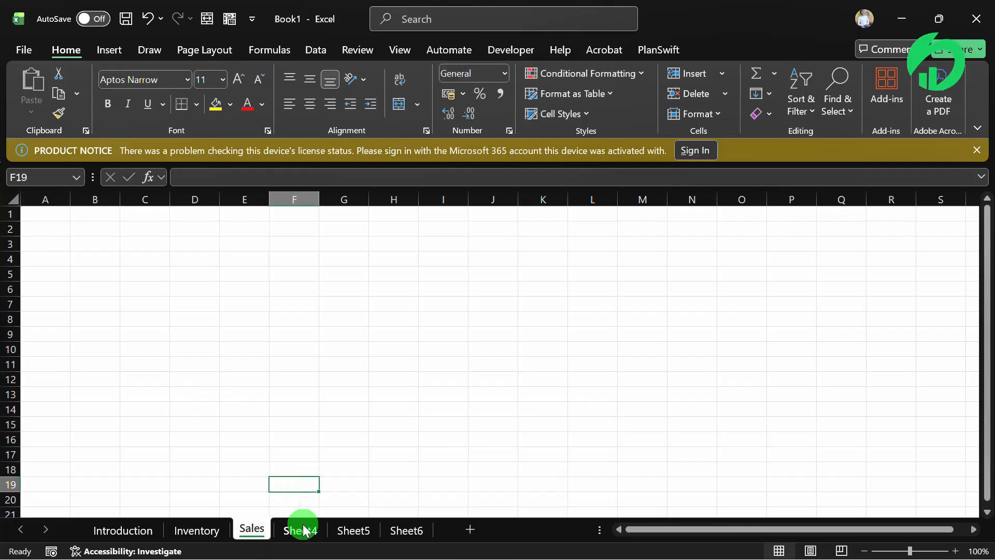
- Rename the Sheet4 worksheet as "Profit Calculation"
double_click(300, 521)
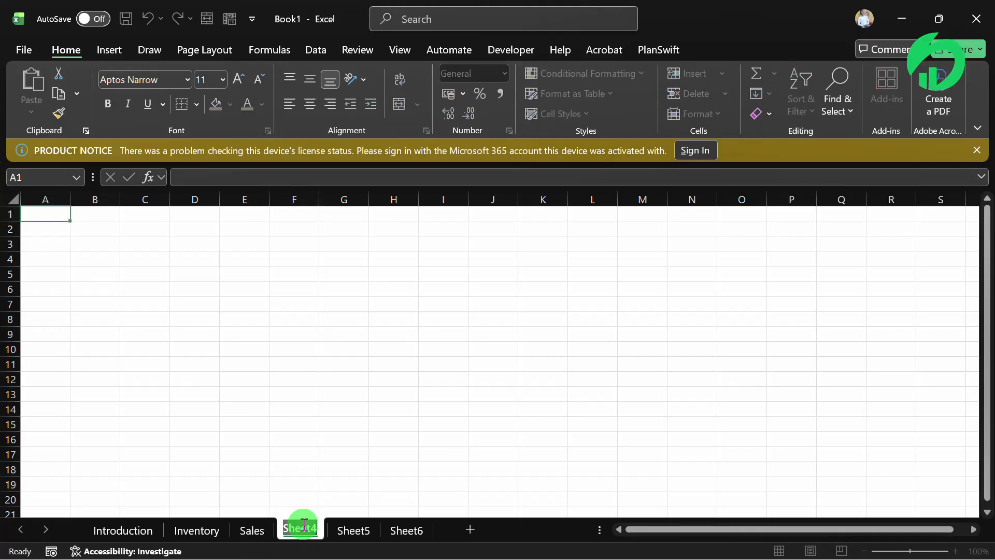
text(Prof)
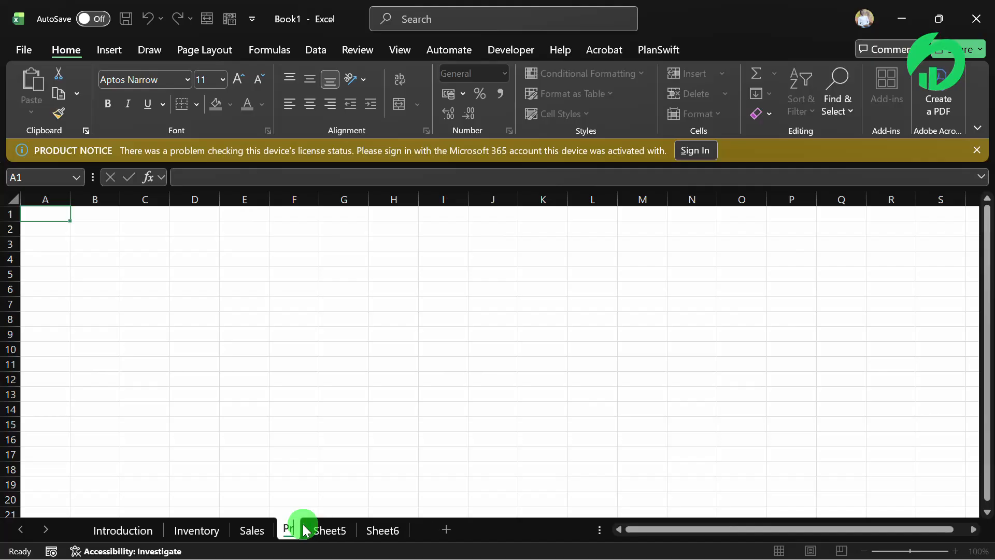
text(it)
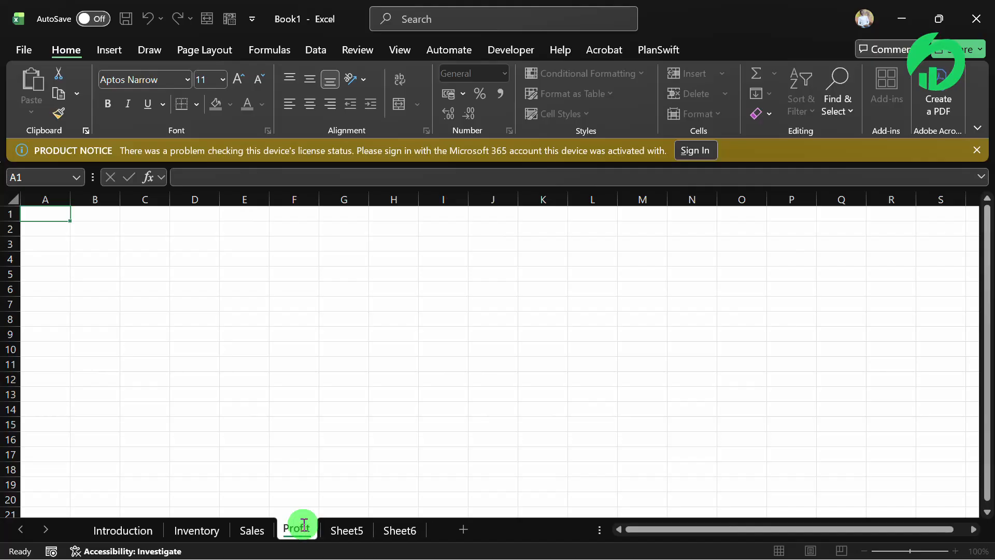
text( Ca)
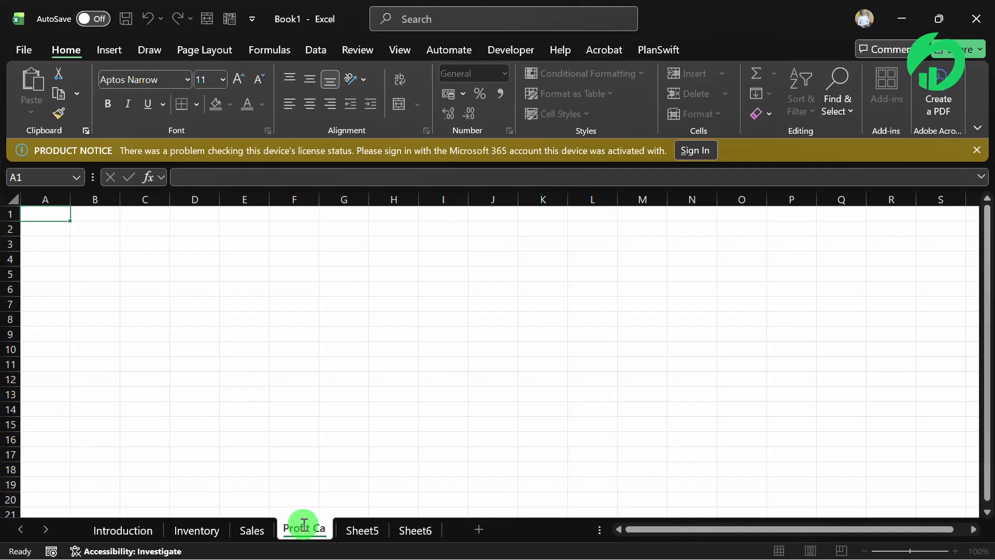
text(lculation)
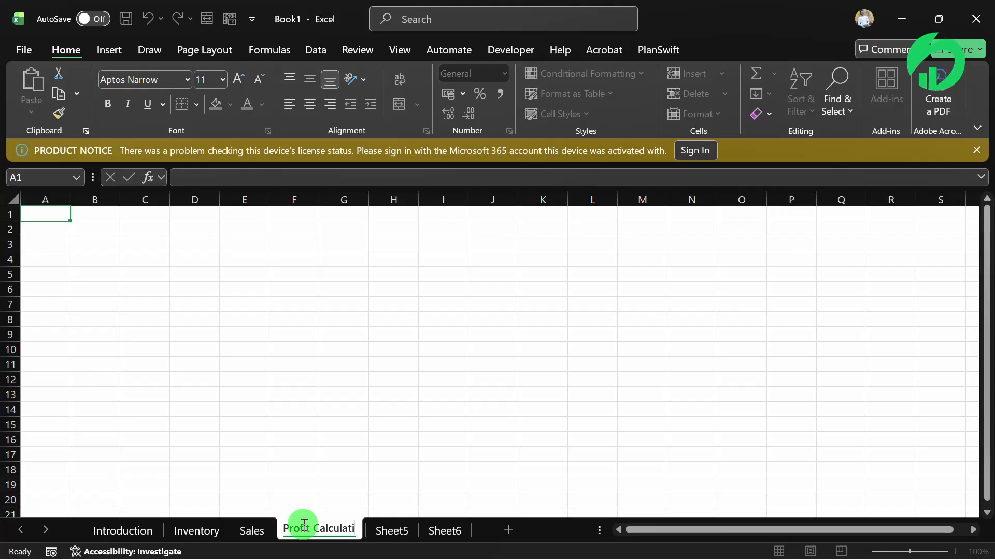
key(Return)
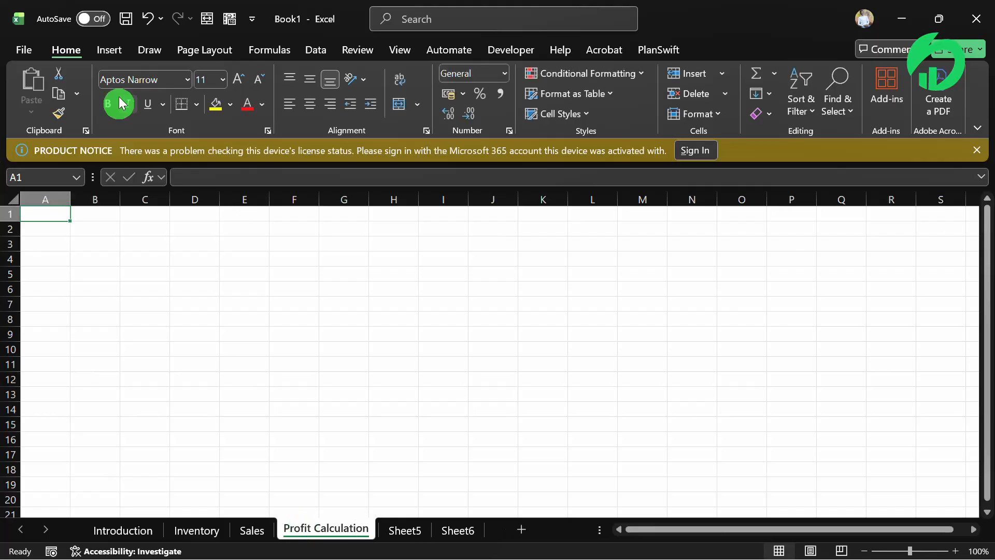
- Open the Profit Calculation sheet name for editing, followed by the Sales sheet name
click(234, 316)
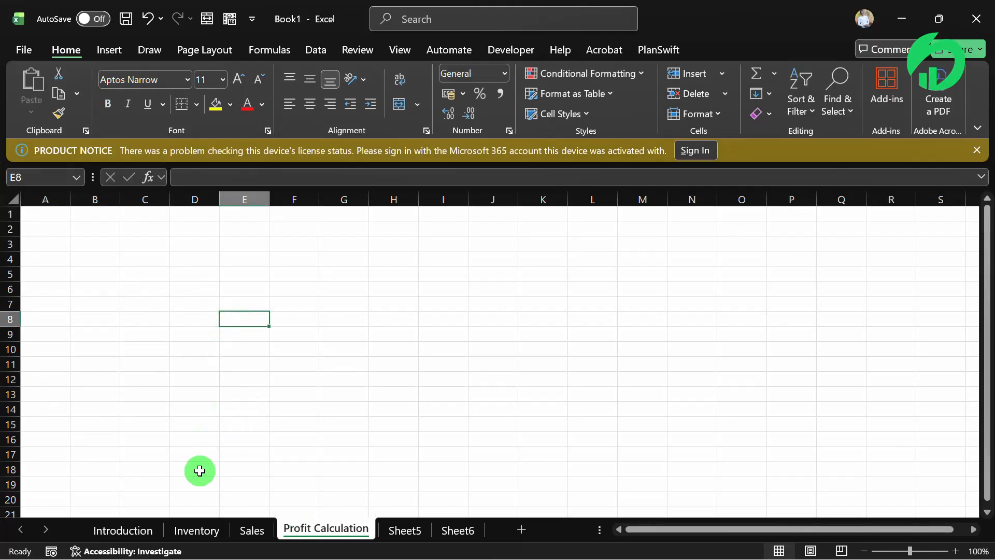
double_click(293, 529)
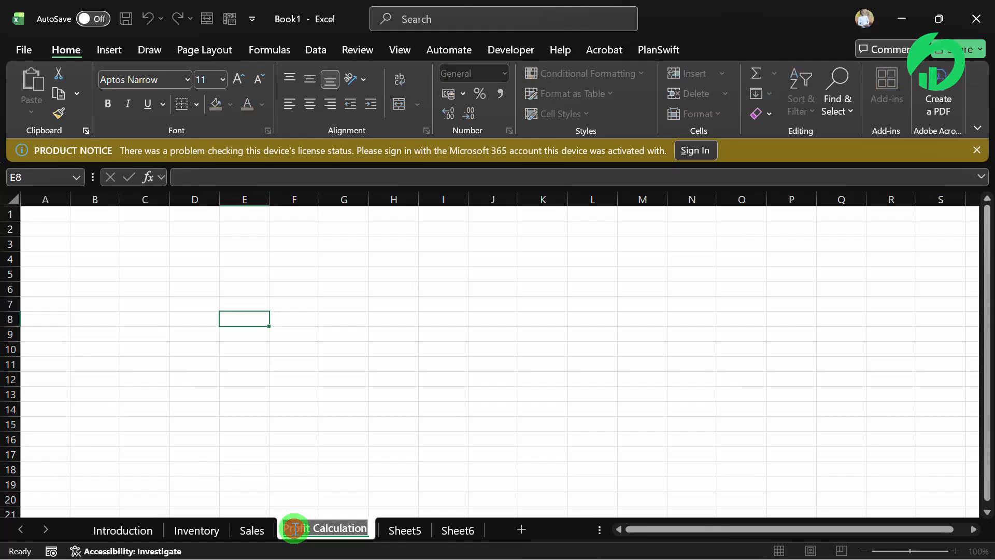
click(277, 470)
right_click(249, 528)
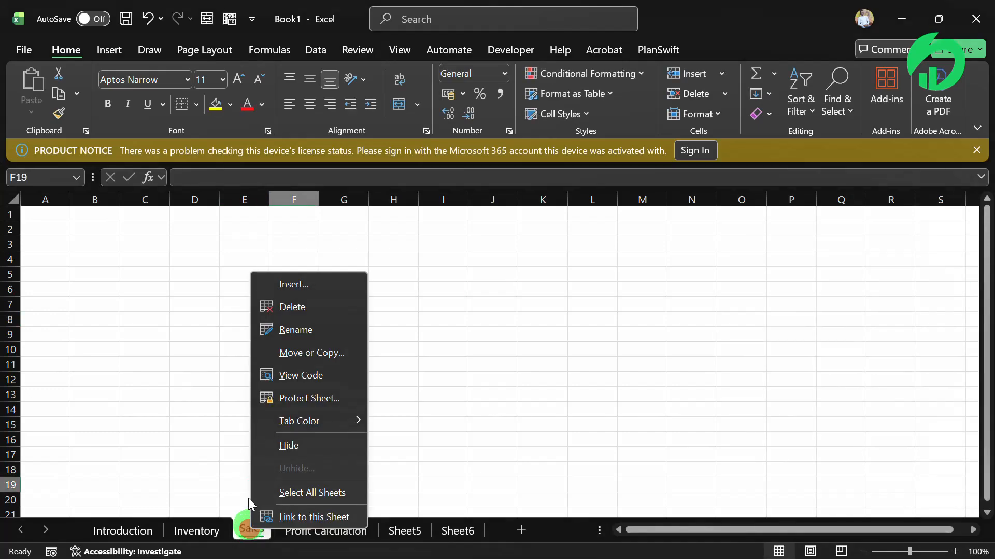
click(303, 322)
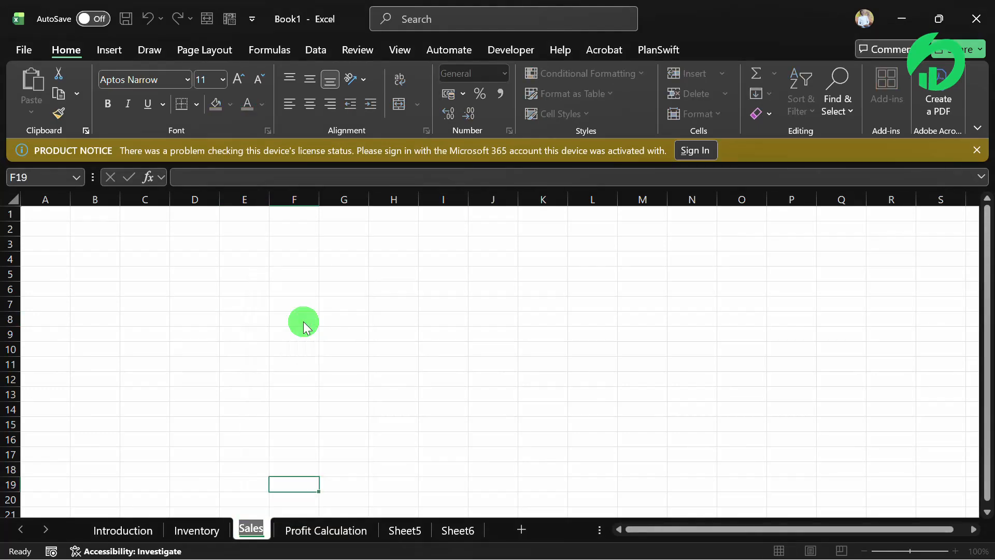
click(303, 322)
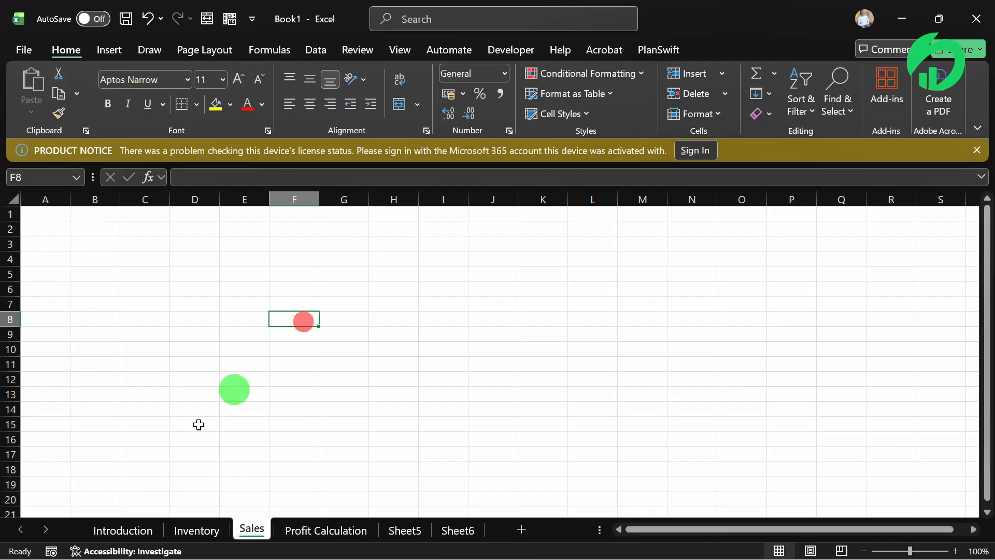
- Examine the sheet protection options for the Inventory worksheet, and close them without applying protection
click(191, 526)
right_click(190, 526)
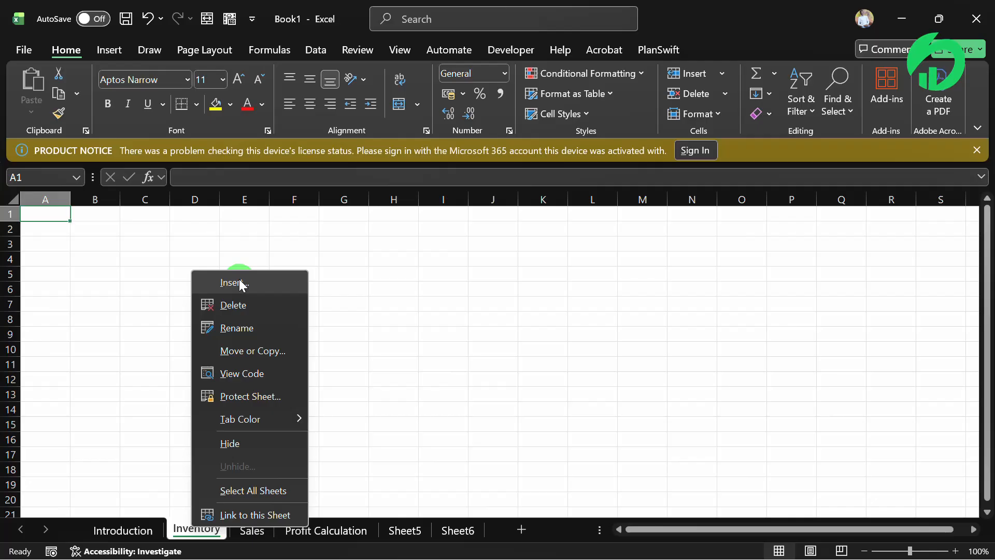
click(244, 396)
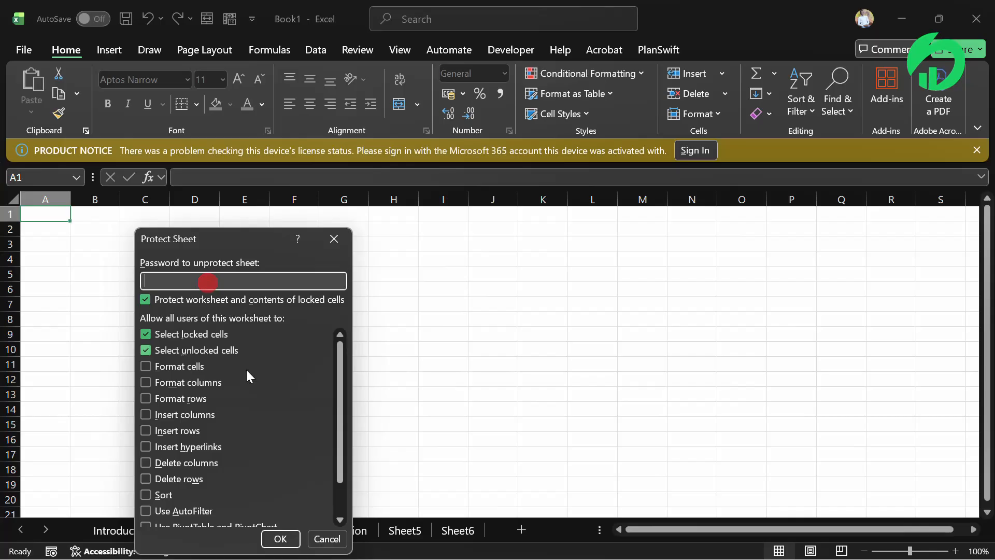
click(321, 540)
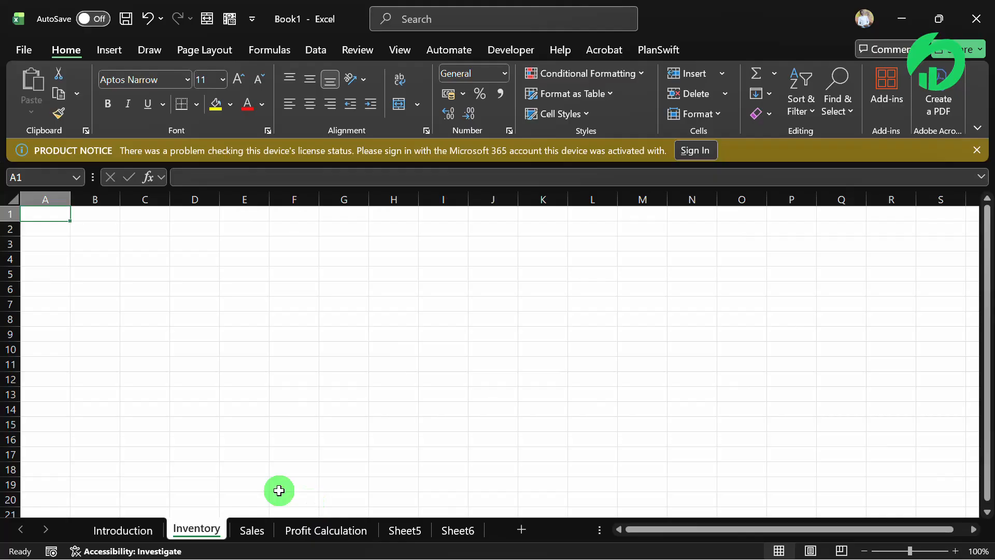
- Move the Sales worksheet between Introduction and Inventory
click(142, 531)
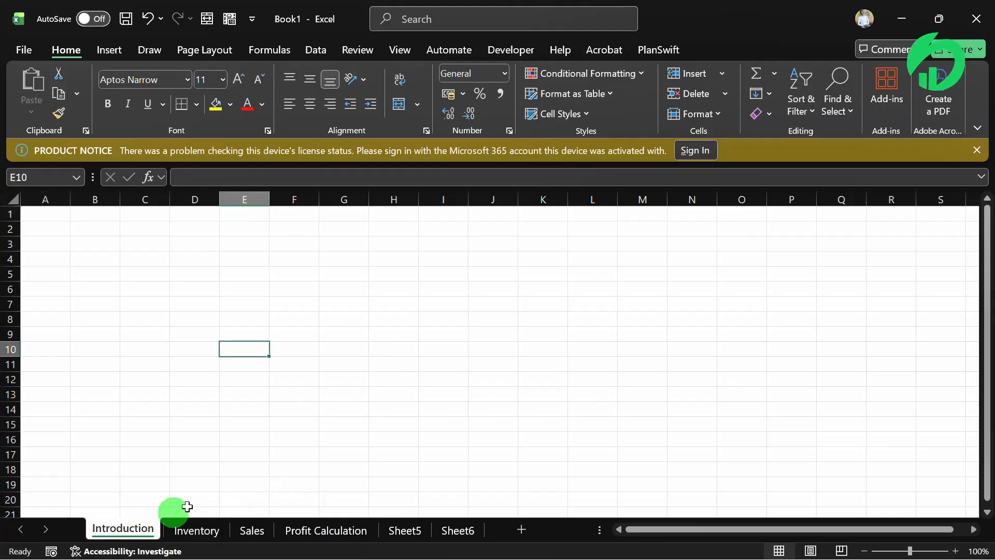
click(207, 531)
click(236, 529)
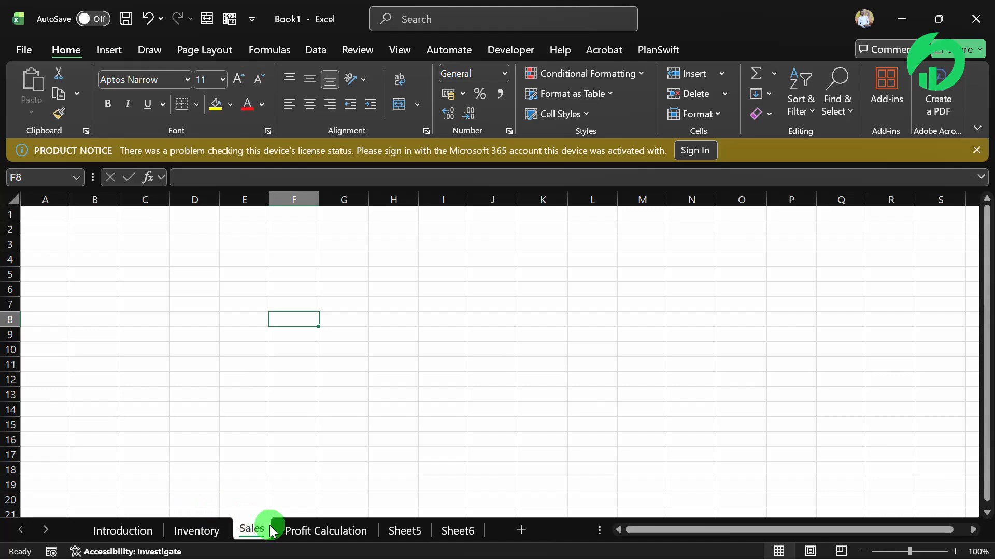
click(245, 528)
mouse_move(164, 521)
mouse_down()
mouse_move(253, 531)
mouse_move(168, 534)
mouse_up()
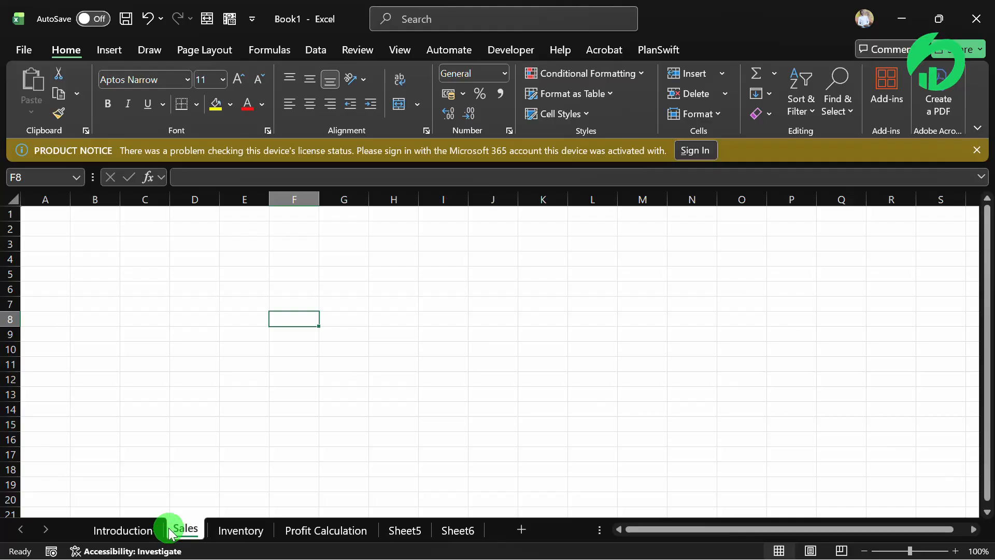
- Move the Sales worksheet between Profit Calculation and Sheet5
drag(170, 534, 390, 541)
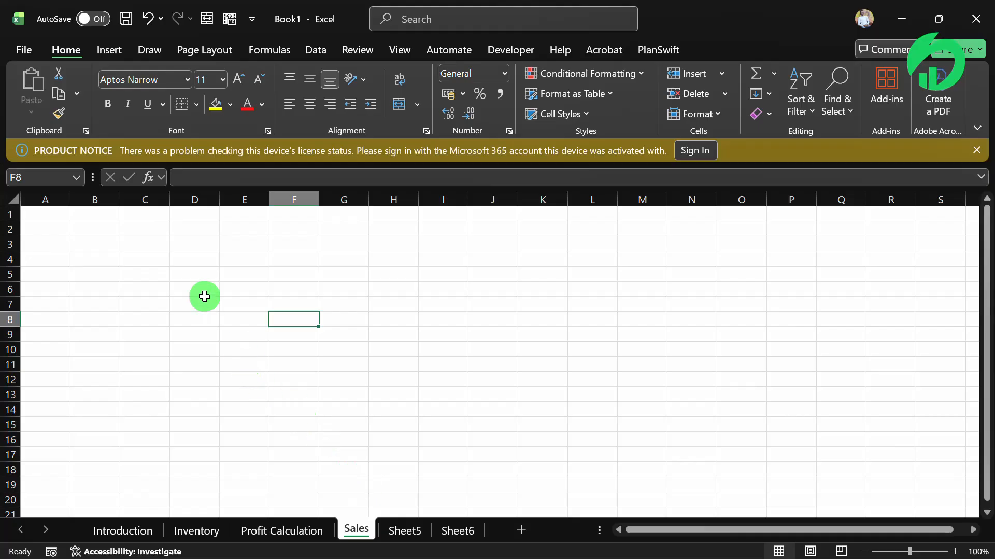
scroll(214, 330, down, 4)
scroll(214, 329, up, 4)
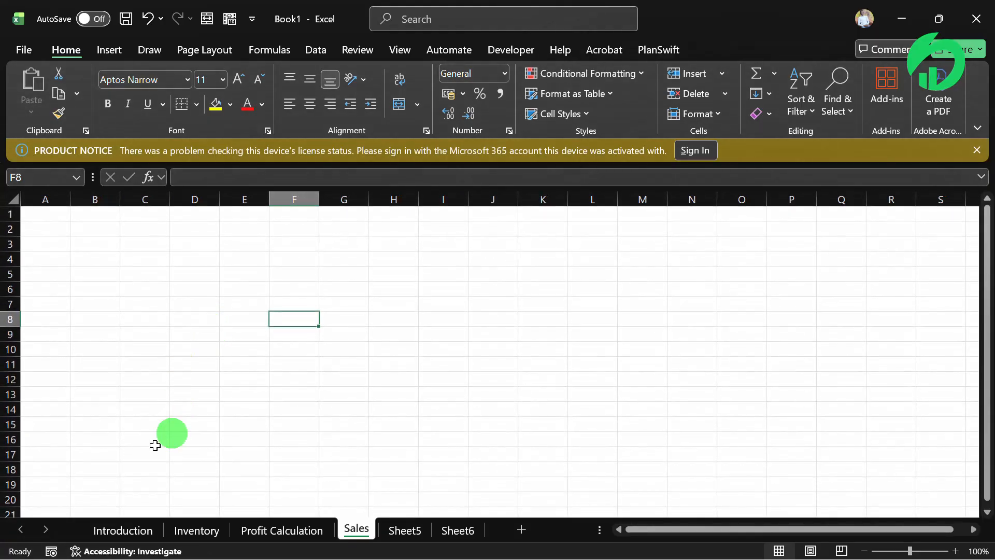
- Look through every worksheet in order, from Introduction to Sheet6
click(132, 526)
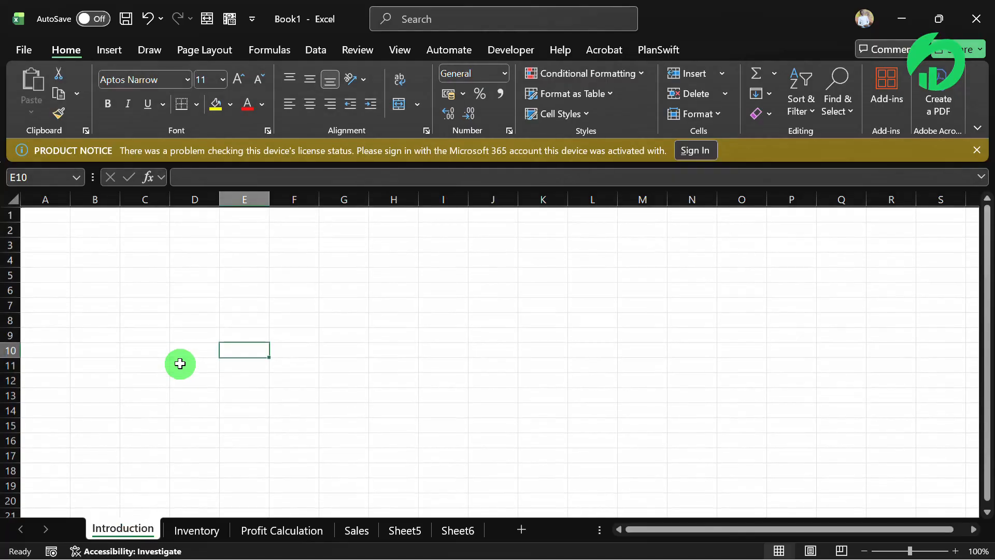
click(196, 529)
click(278, 539)
click(353, 529)
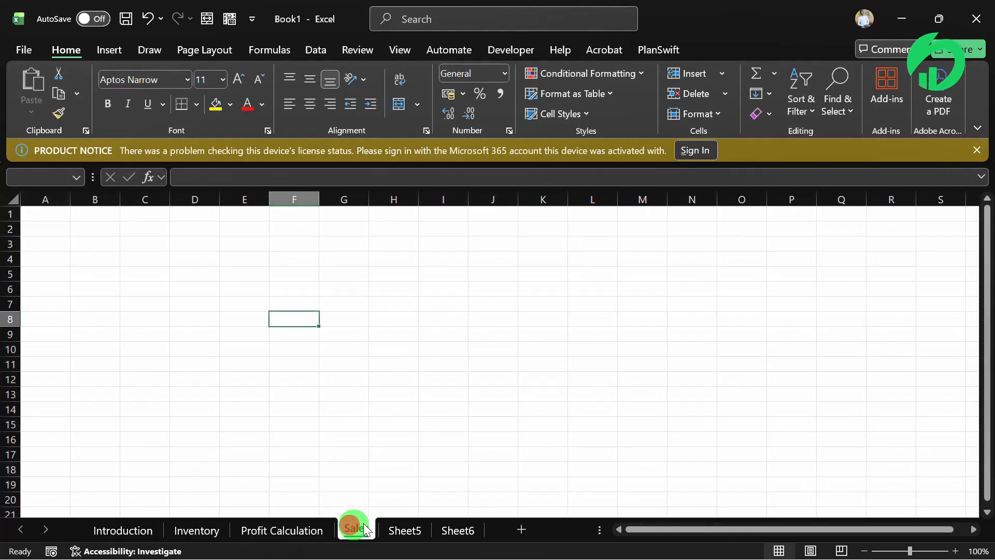
click(394, 528)
click(458, 536)
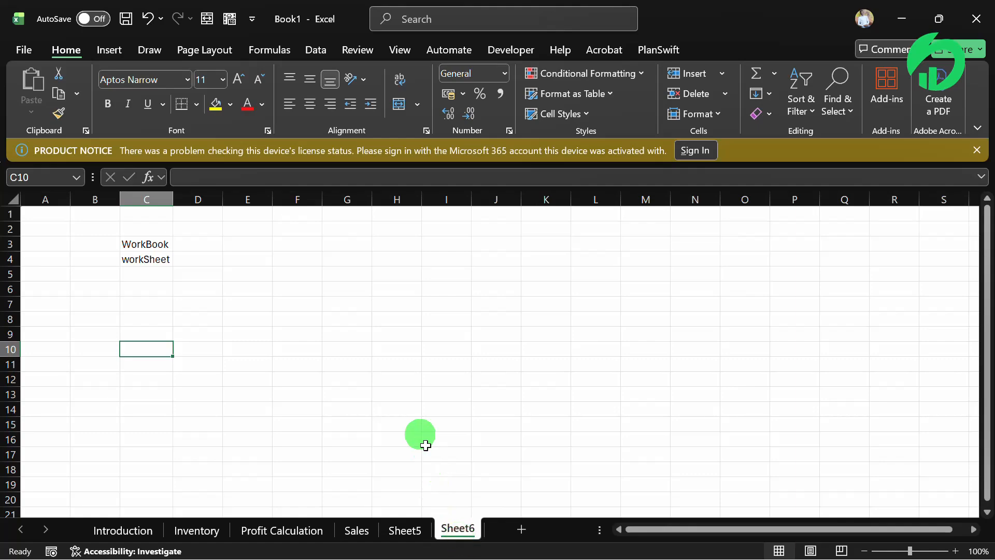
- Enter "Rows" in cell C5 and "Coloumns" in cell C6 of Sheet6
click(148, 259)
click(136, 275)
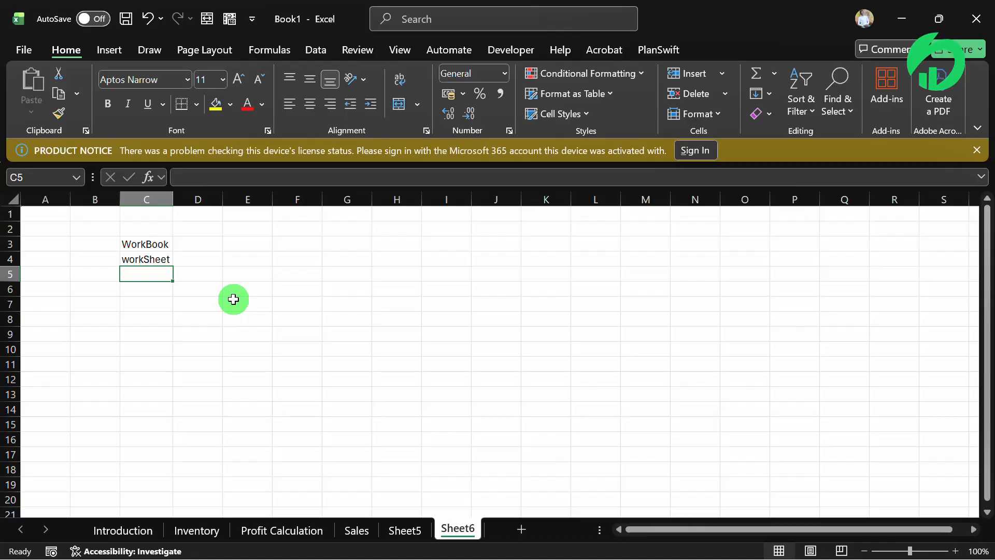
text(Ro)
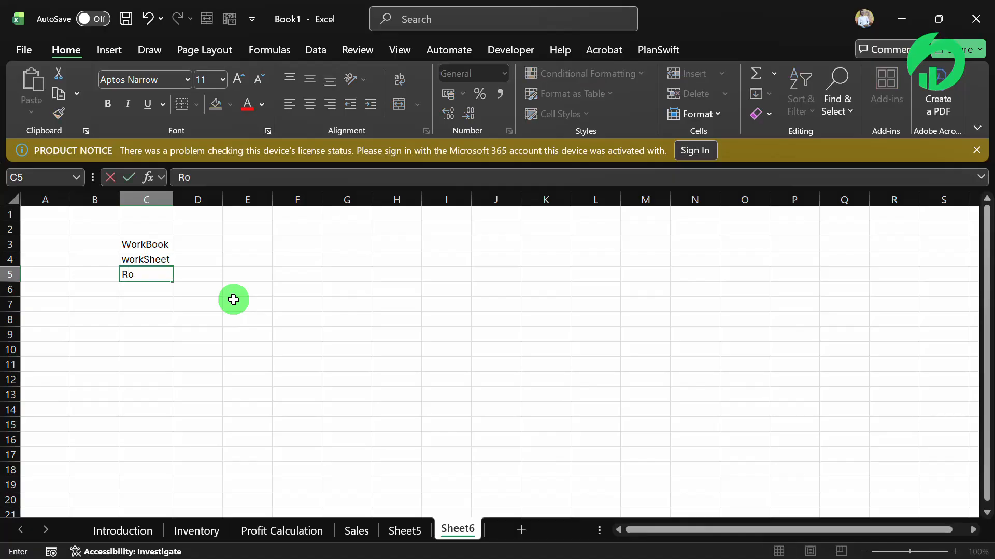
text(ws)
key(Return)
text(COl)
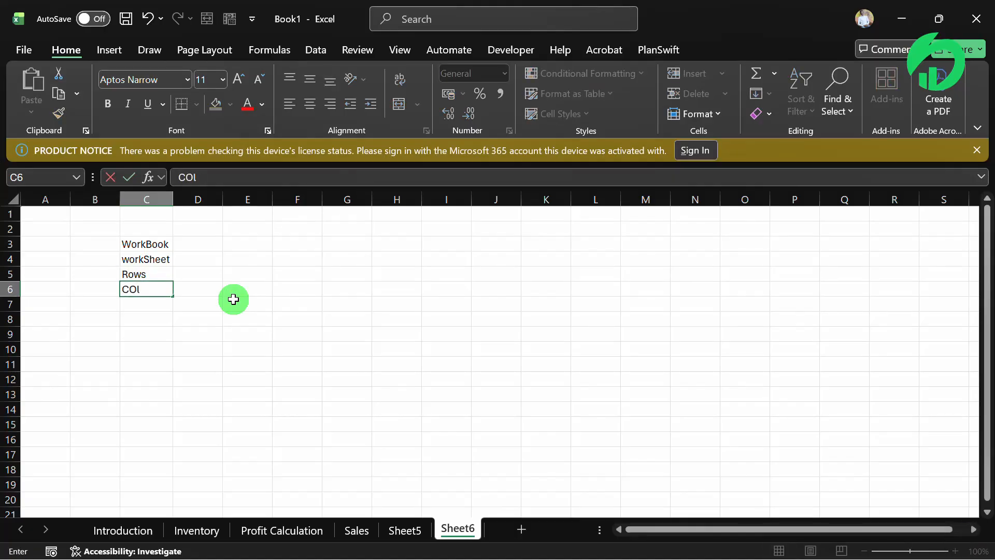
key(BackSpace)
key(BackSpace)
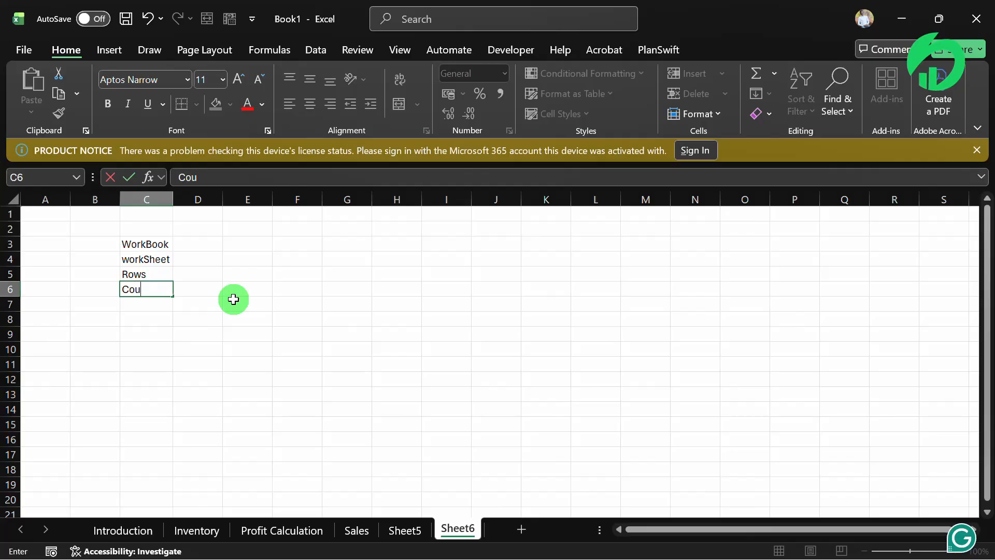
text(oloumns)
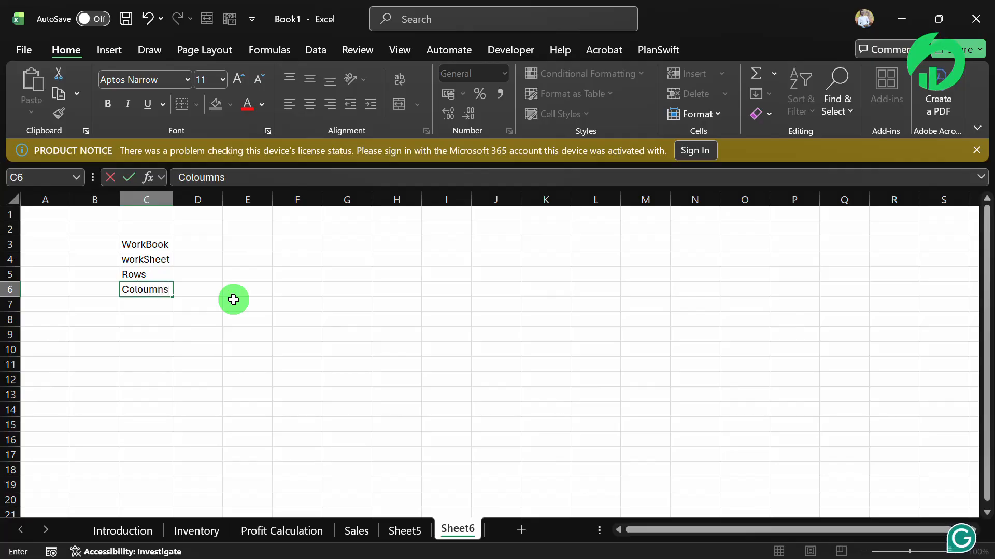
key(Return)
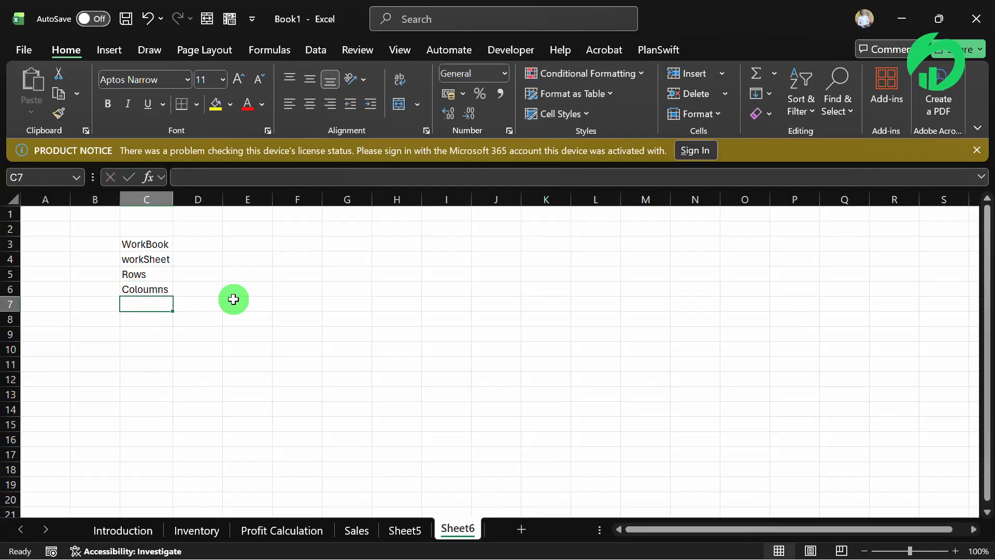
- Highlight entire rows 1, 2, 4, 6, 10 and 12 one at a time on Sheet6
click(7, 215)
click(10, 228)
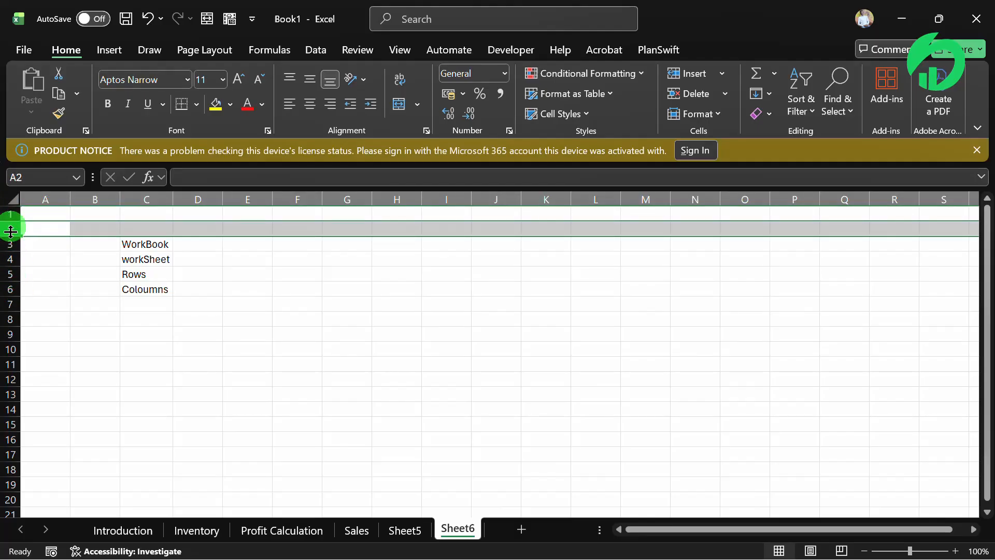
click(8, 257)
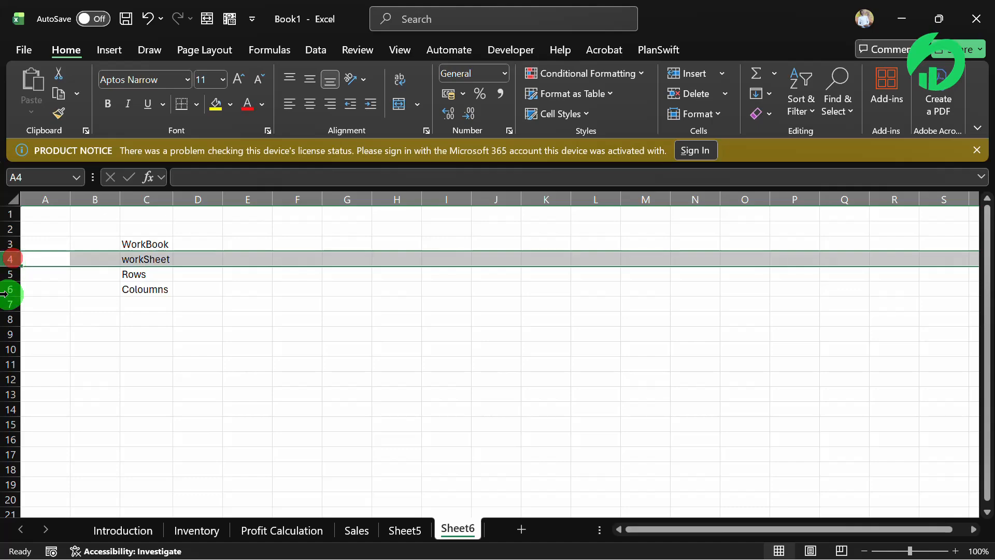
click(6, 290)
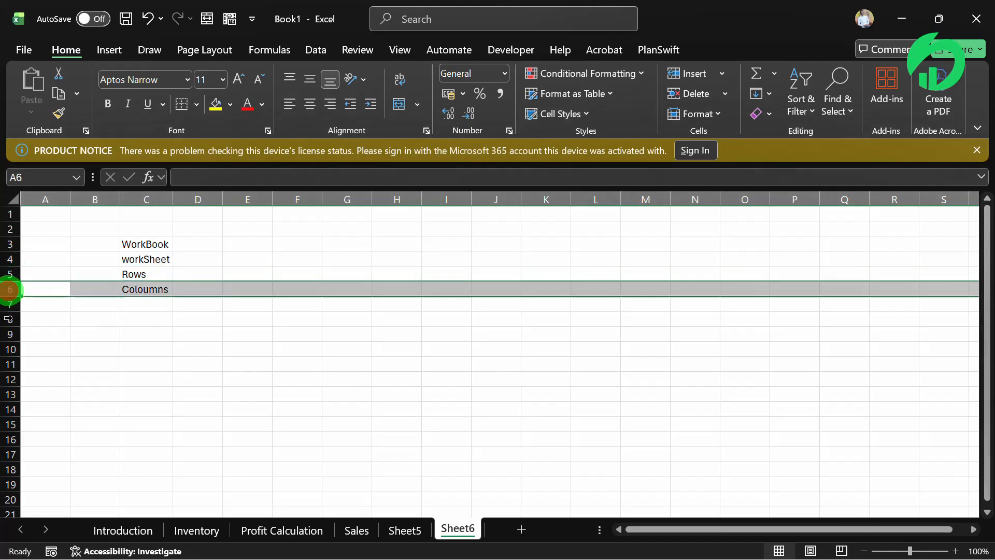
click(6, 346)
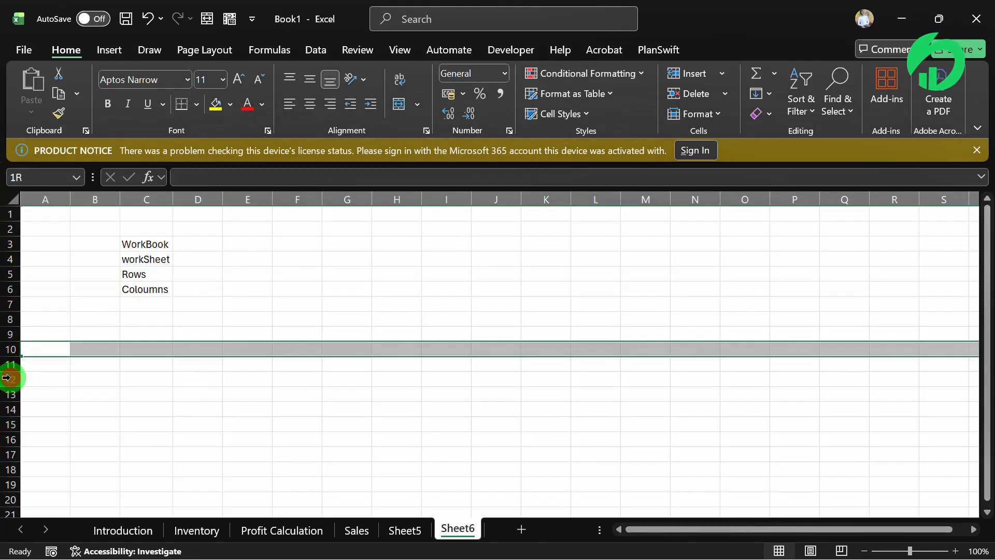
click(7, 379)
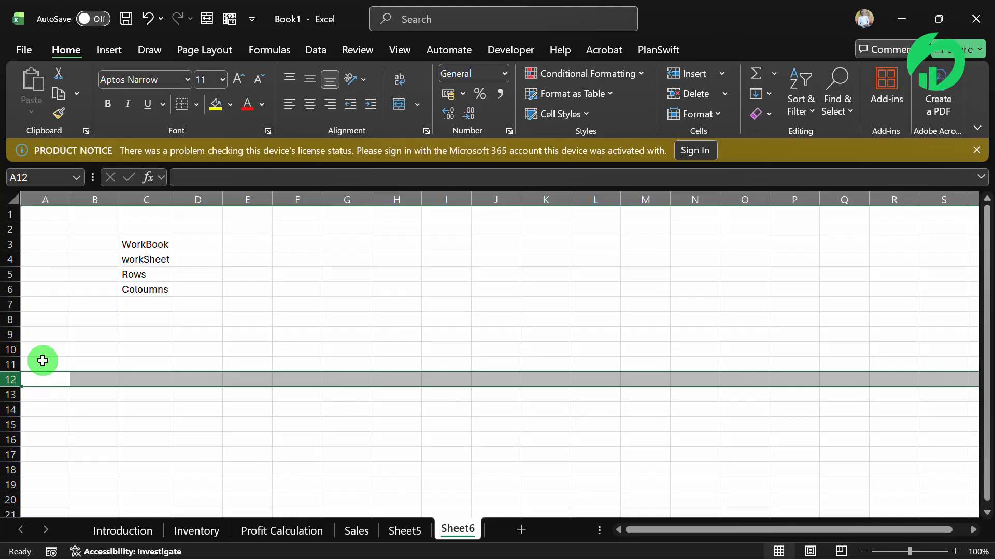
- Go to the very last rows of Sheet6 and return to the last filled cell in column C
key(ctrl+Down)
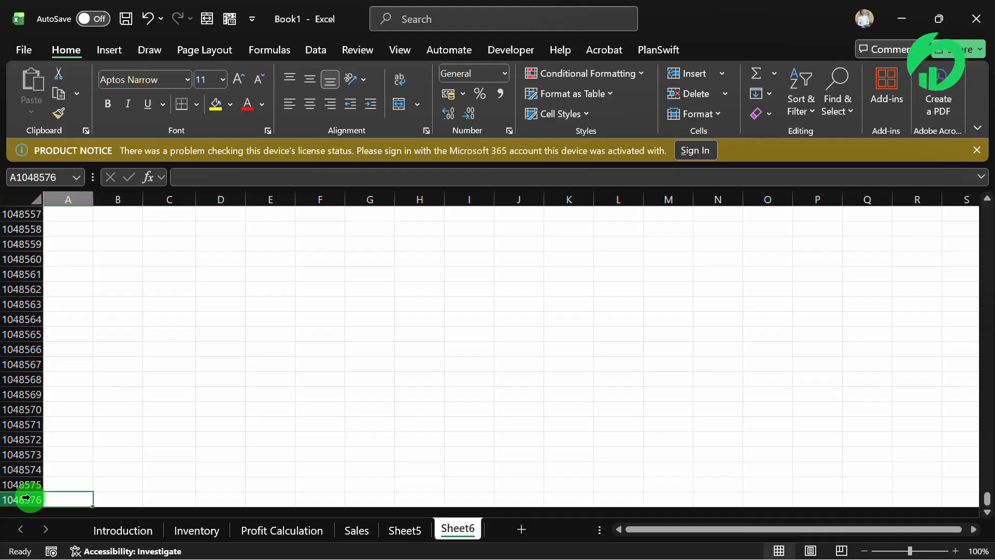
click(144, 387)
key(ctrl+Up)
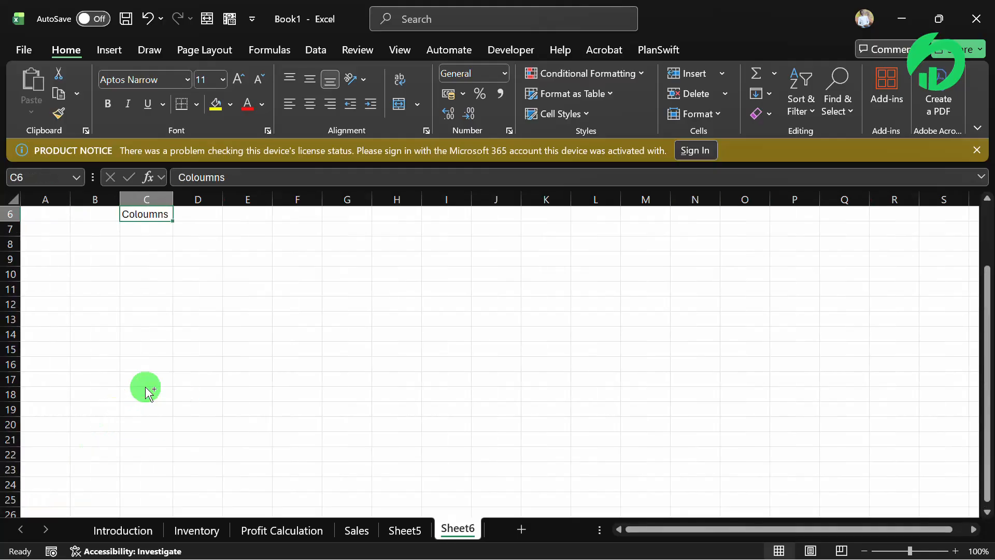
- Correct the text in cell C6 to "Columns"
scroll(145, 389, up, 2)
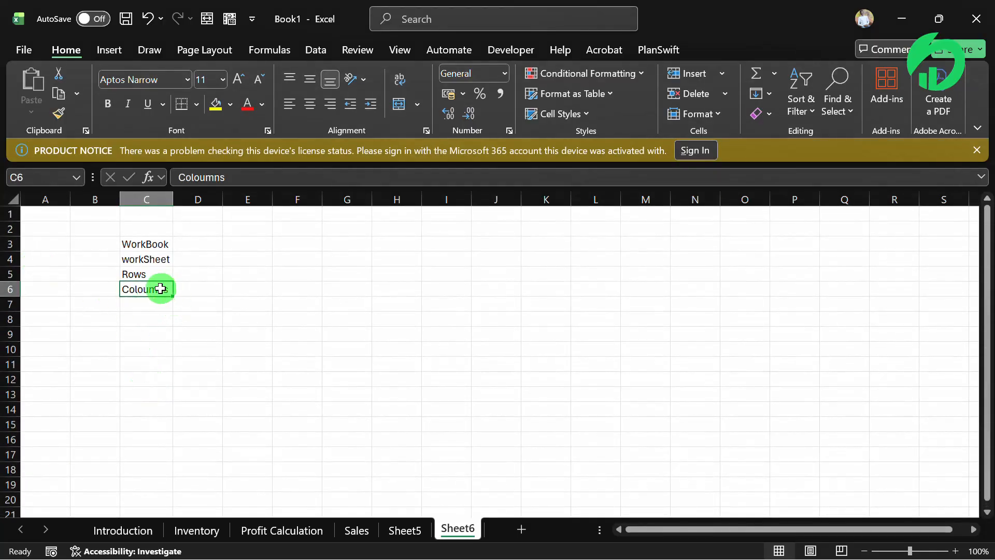
double_click(141, 289)
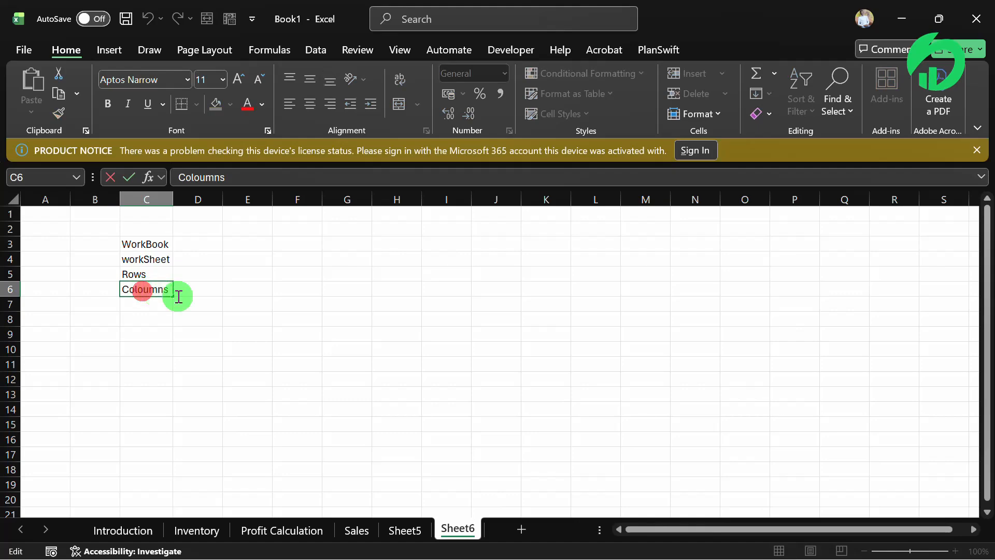
key(BackSpace)
key(Return)
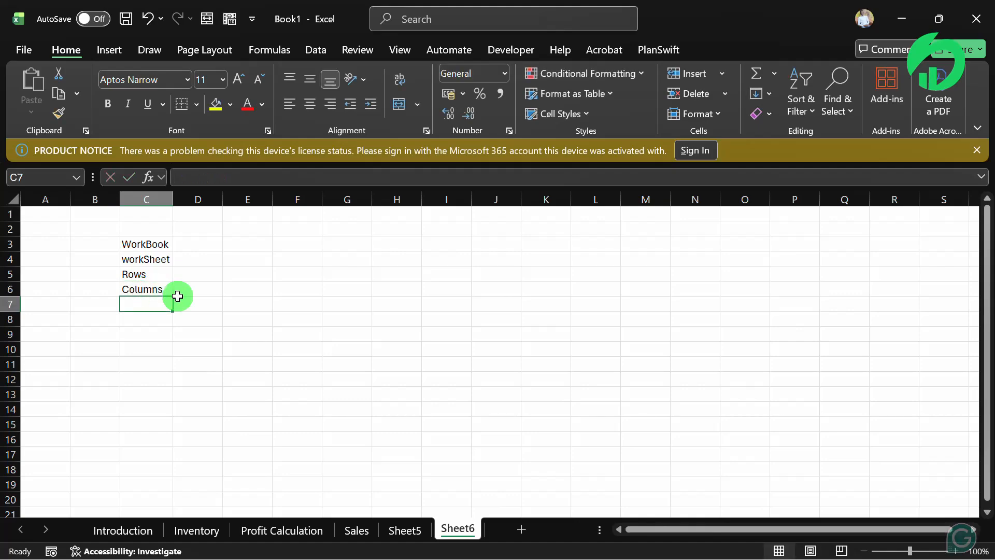
- Highlight entire columns A and C through H one at a time on Sheet6
click(41, 198)
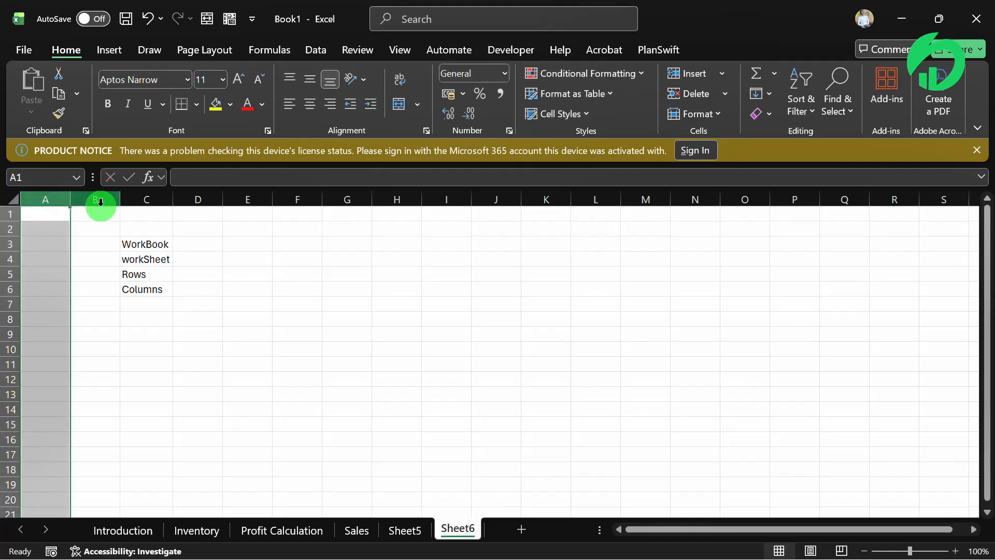
click(147, 199)
click(197, 199)
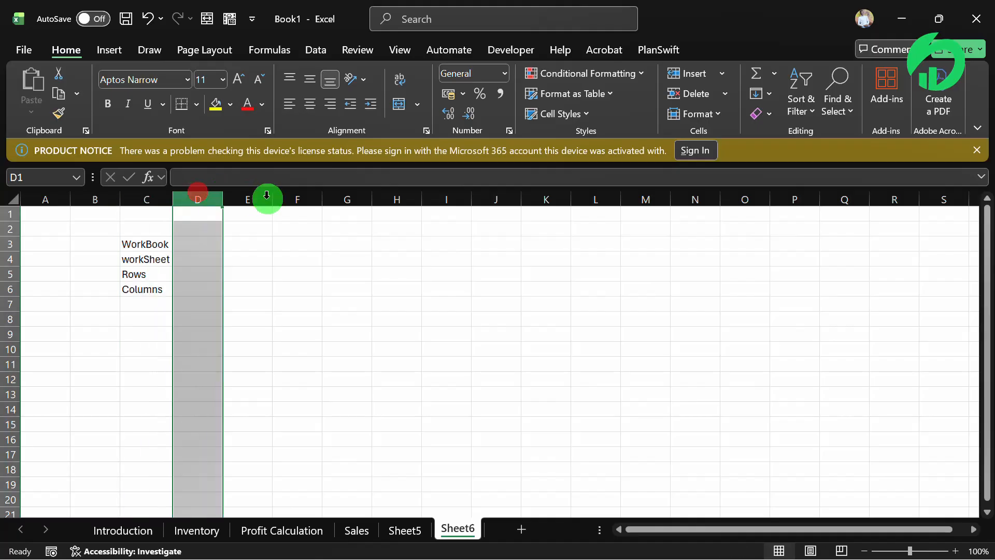
click(254, 199)
click(298, 199)
click(340, 200)
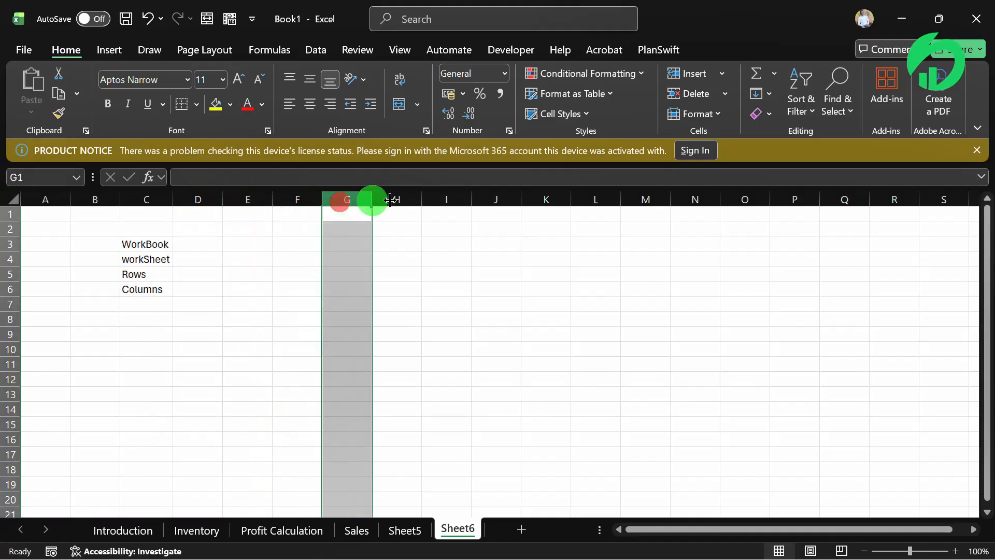
click(396, 199)
- Go from cell H1 to the sheet's last column, and highlight columns XEW and XEX and cell XFB1
click(395, 215)
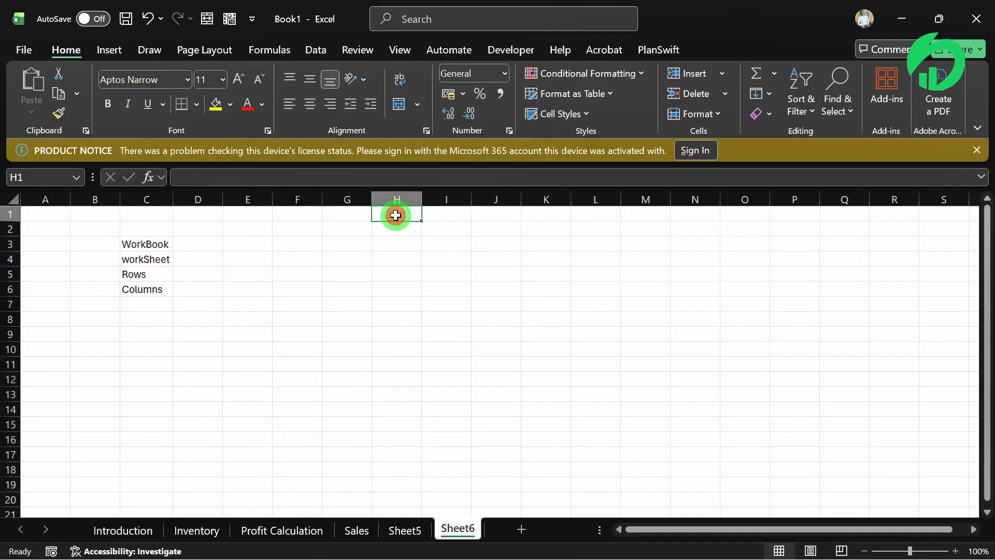
key(ctrl+Right)
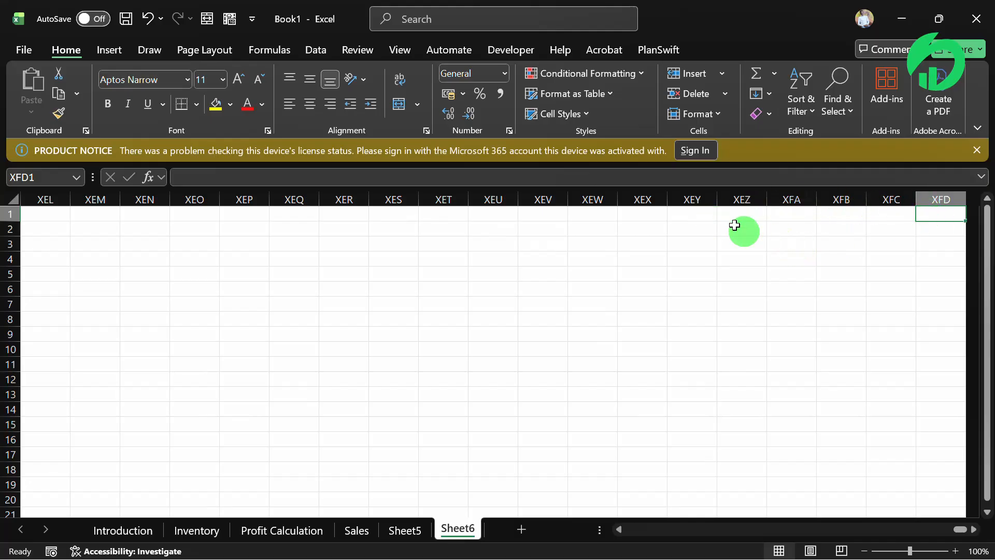
click(589, 198)
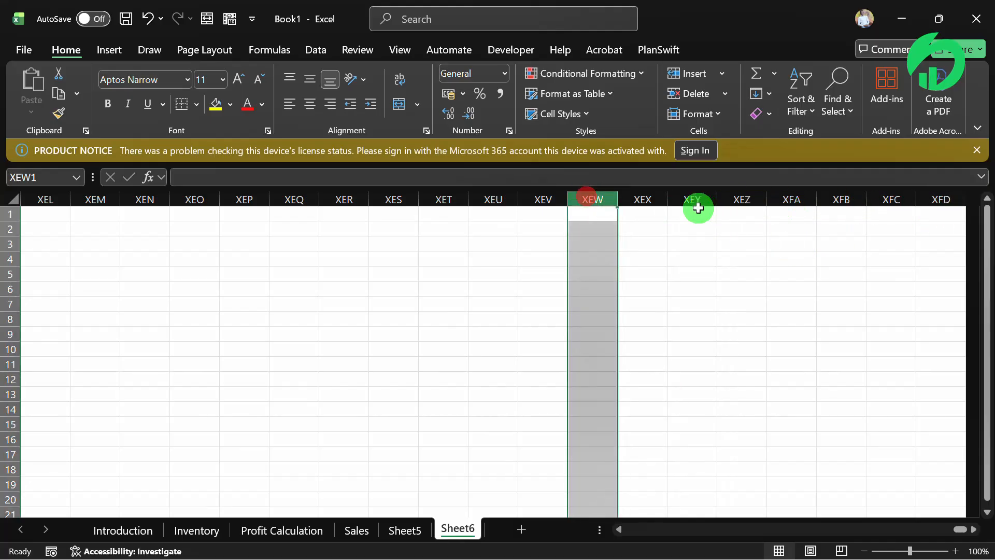
click(646, 200)
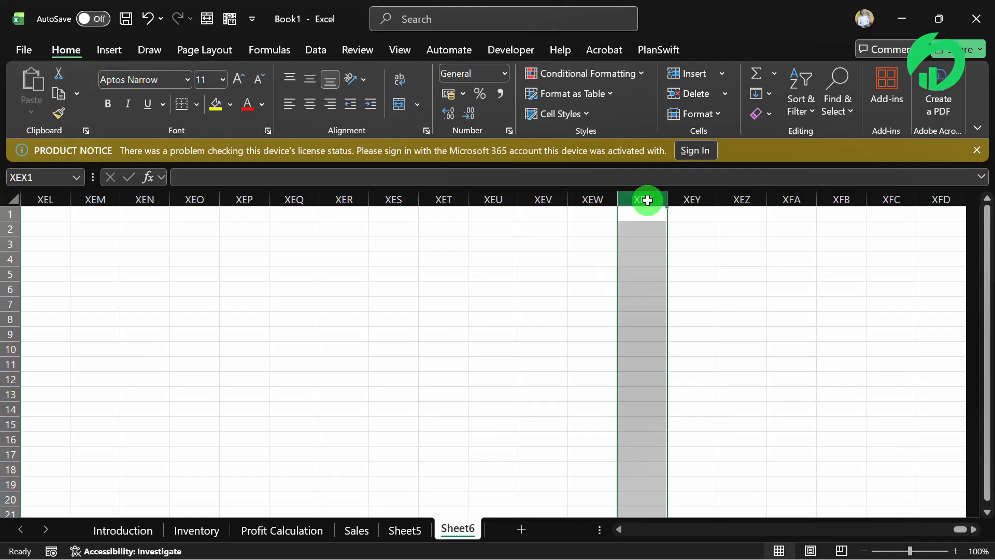
click(835, 215)
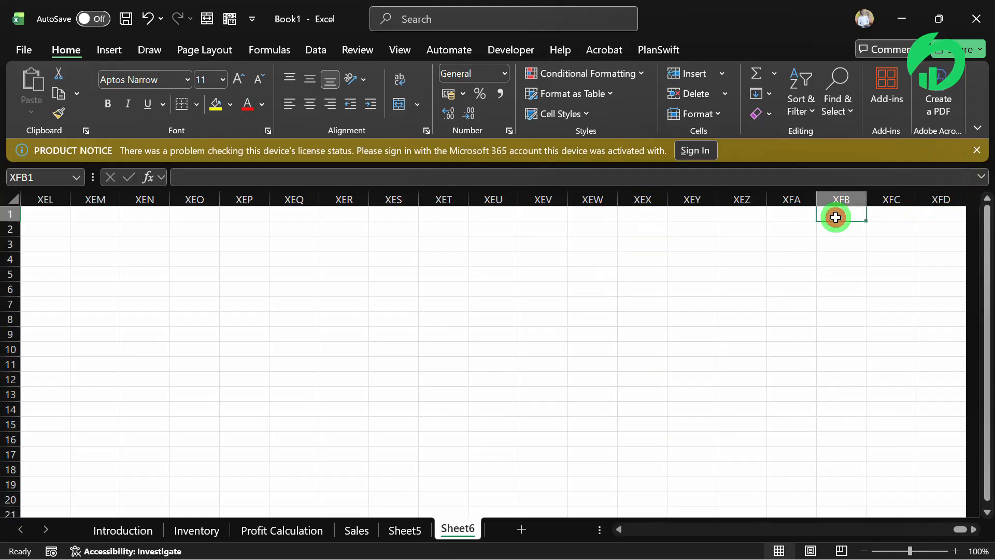